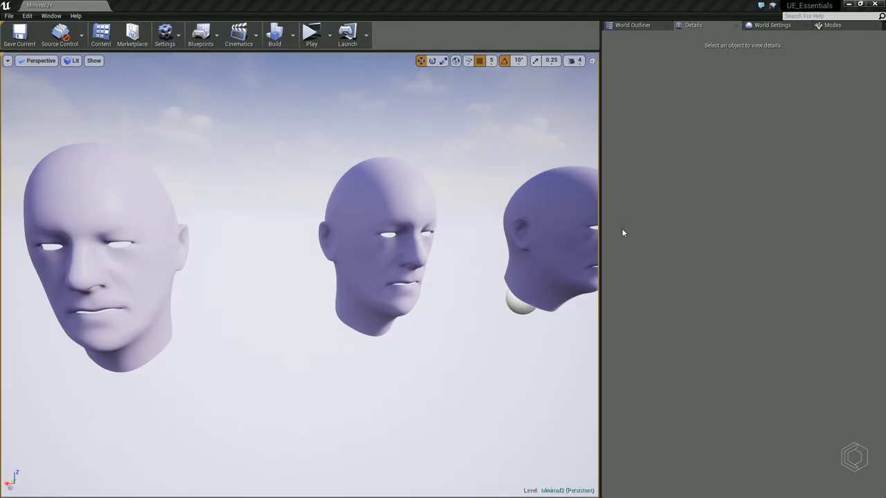
Dolly the viewport back to frame the three floating heads and open the Cinematics dropdown.
drag(477, 185, 476, 185)
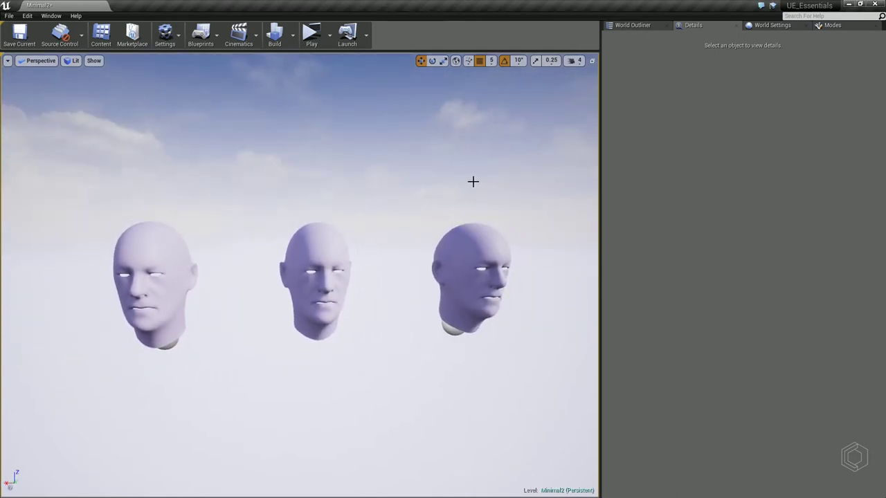
click(255, 36)
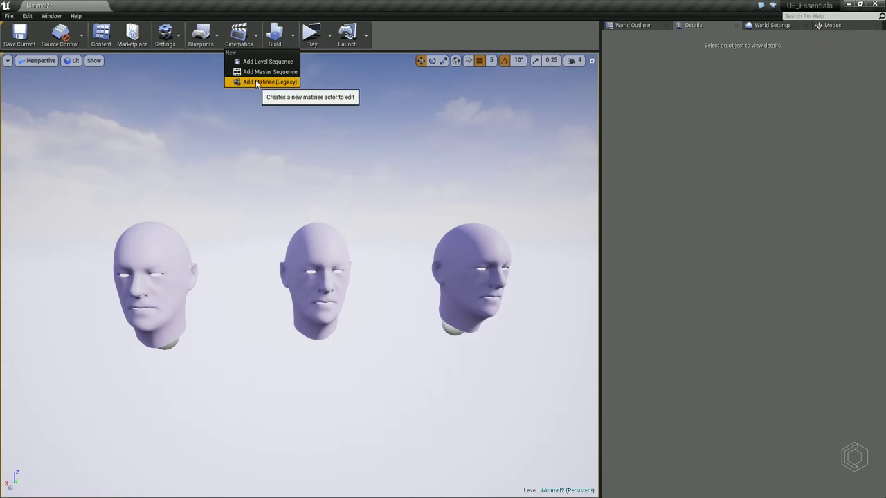
Add a level sequence named NewLevelSequence in the Content folder and move its Sequencer window to the upper left.
click(269, 61)
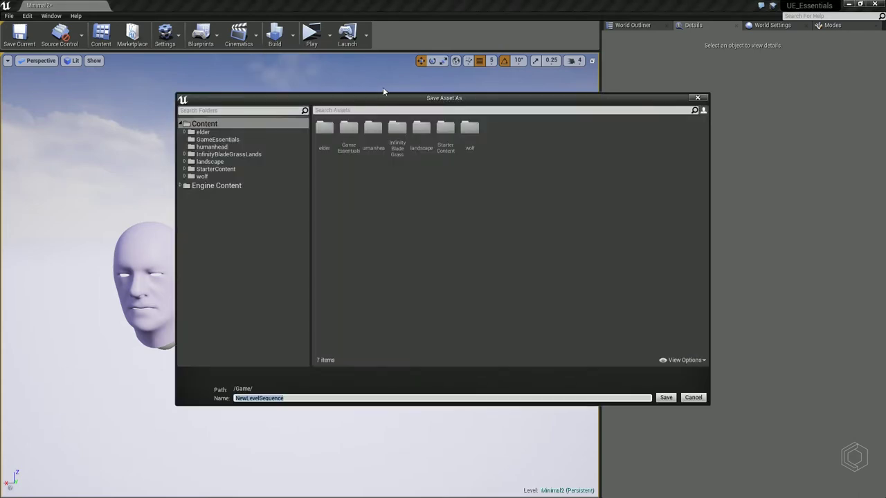
drag(383, 103, 342, 99)
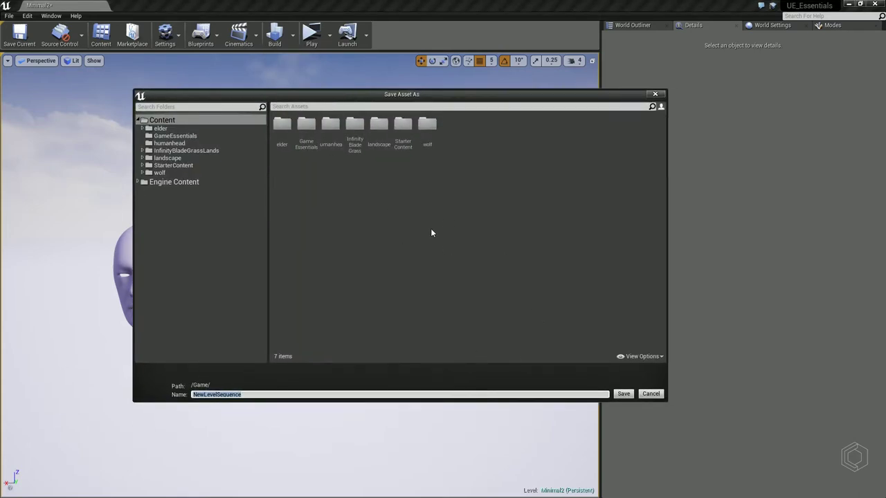
click(160, 119)
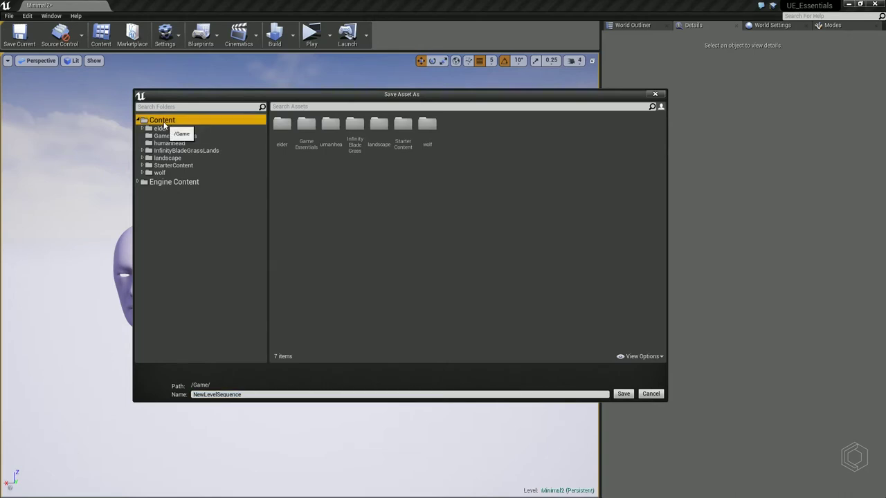
click(258, 394)
double_click(257, 394)
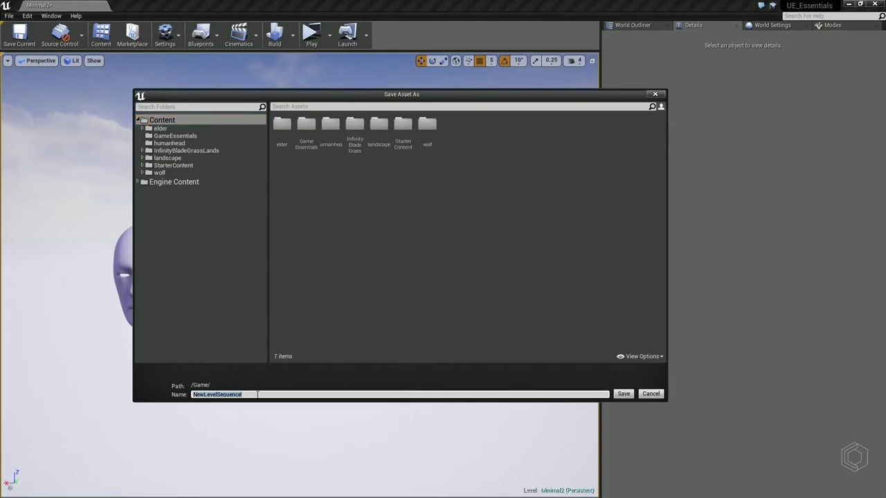
click(625, 394)
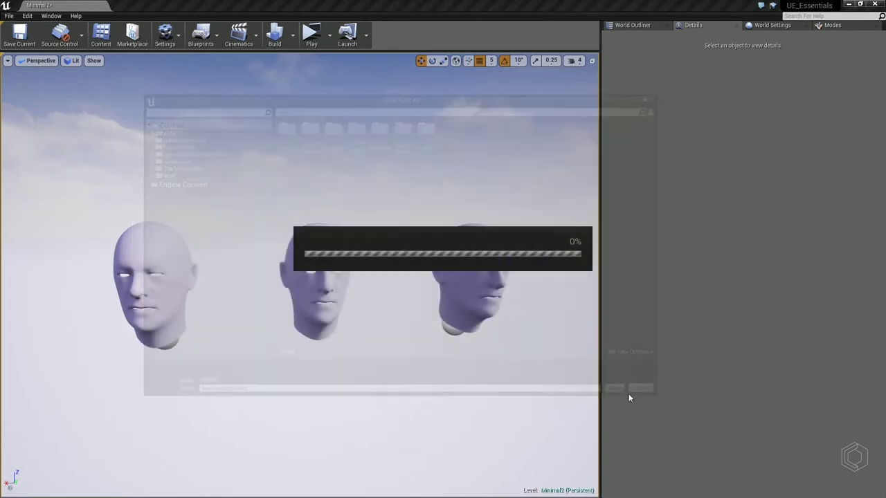
drag(497, 123, 336, 79)
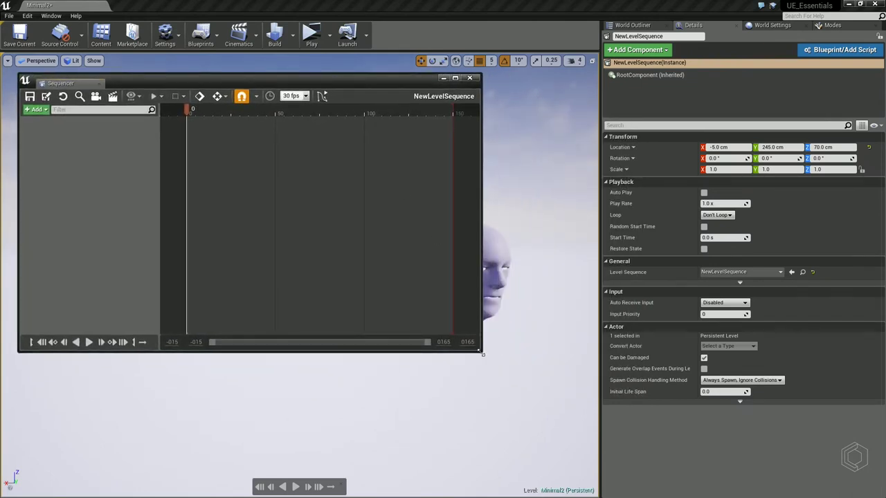
Select NewLevelSequence in the Content folder, save it with Save All, and return to the Sequencer.
drag(482, 350, 632, 403)
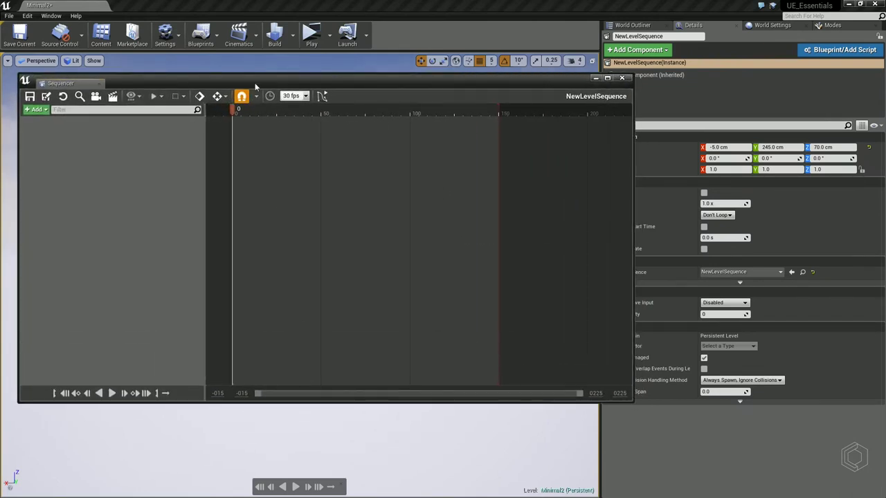
drag(256, 86, 258, 98)
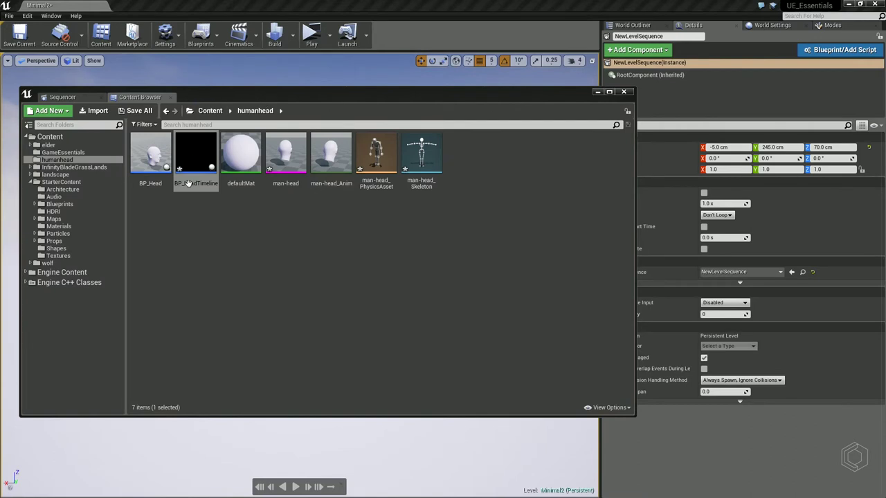
click(50, 136)
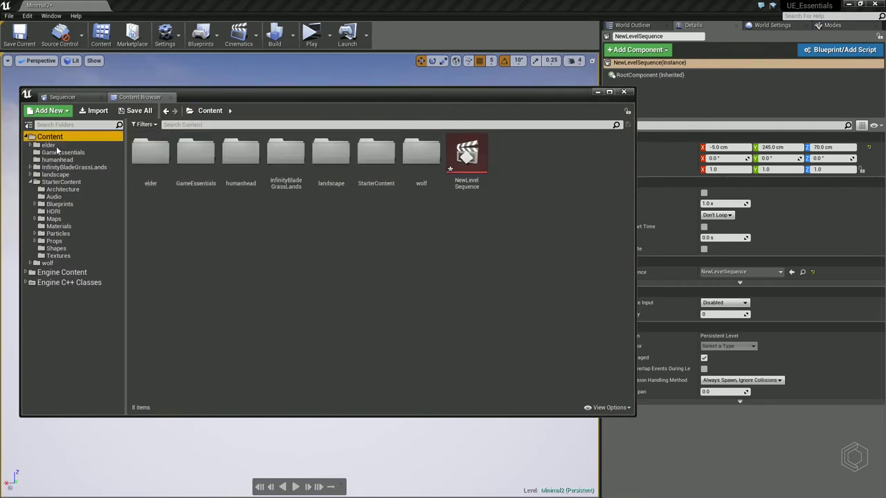
click(466, 147)
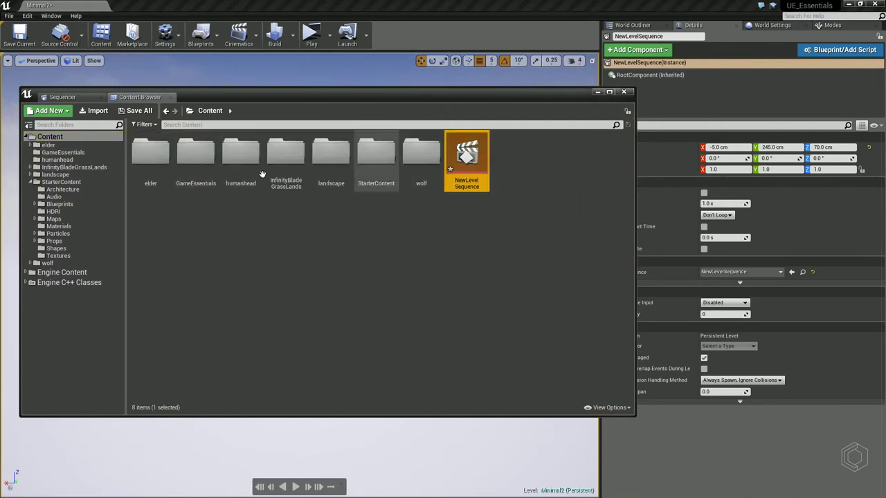
click(135, 111)
click(525, 343)
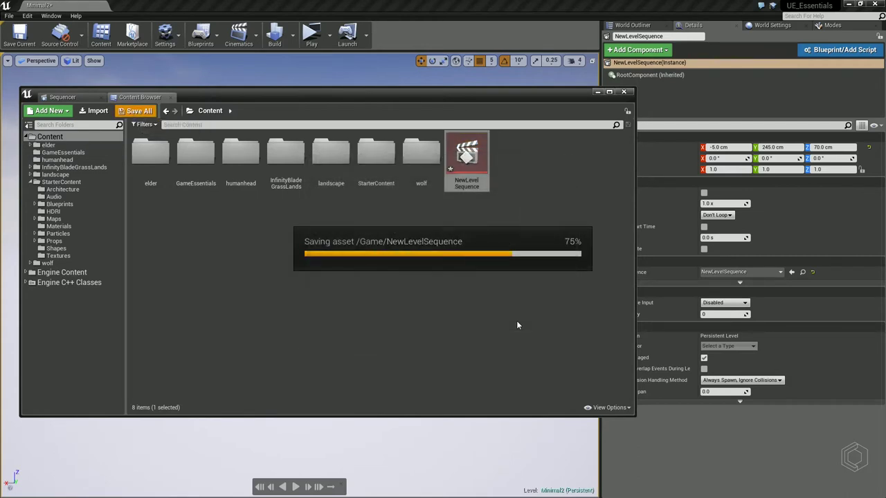
click(66, 97)
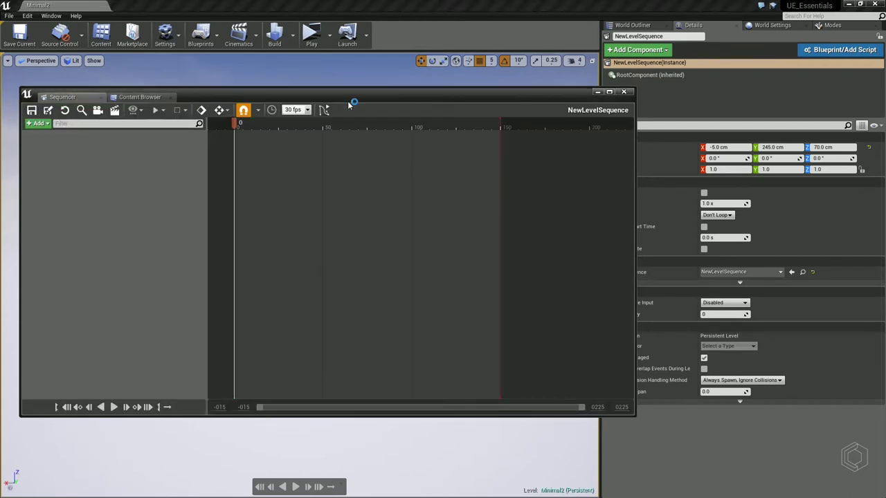
drag(350, 104, 349, 96)
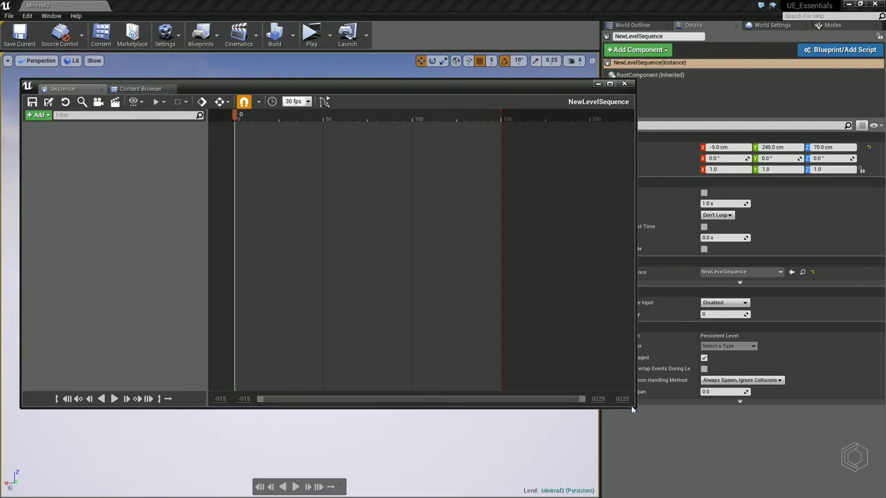
Enlarge the Sequencer and set the timeline's View Range End to 200, then 50.
drag(635, 409, 813, 454)
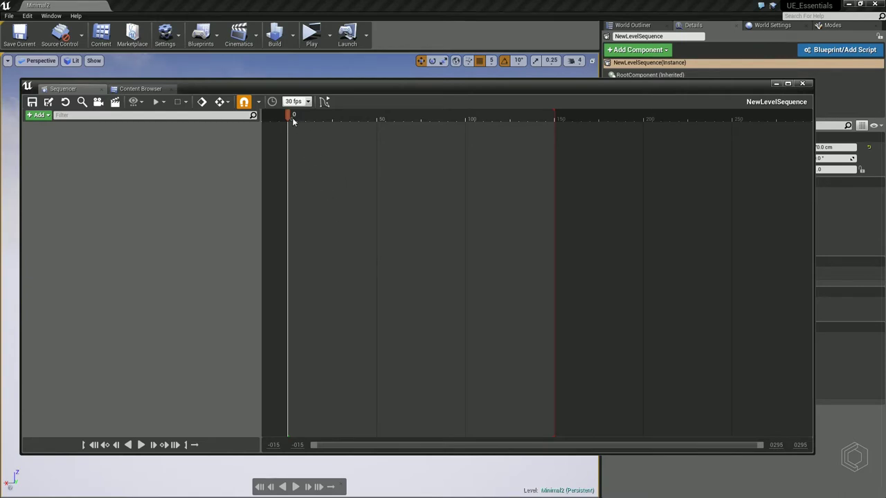
mouse_move(293, 118)
mouse_down()
mouse_move(277, 130)
mouse_move(562, 168)
mouse_move(435, 160)
mouse_up()
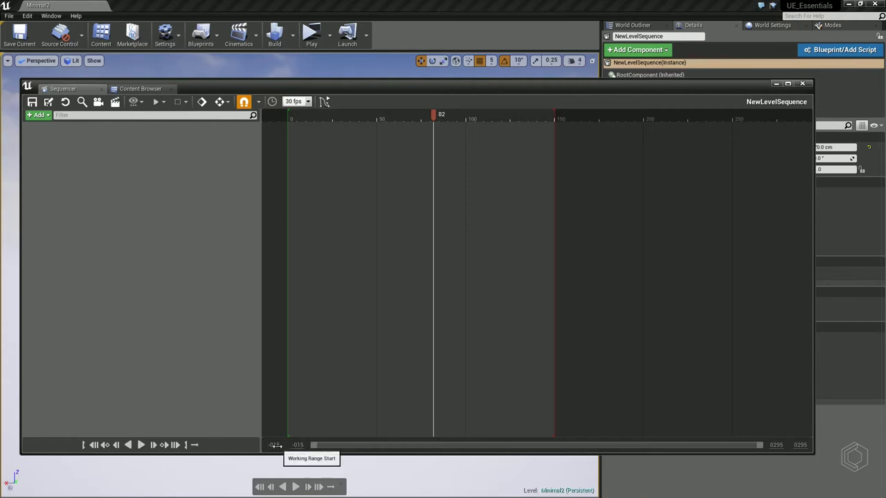
click(799, 445)
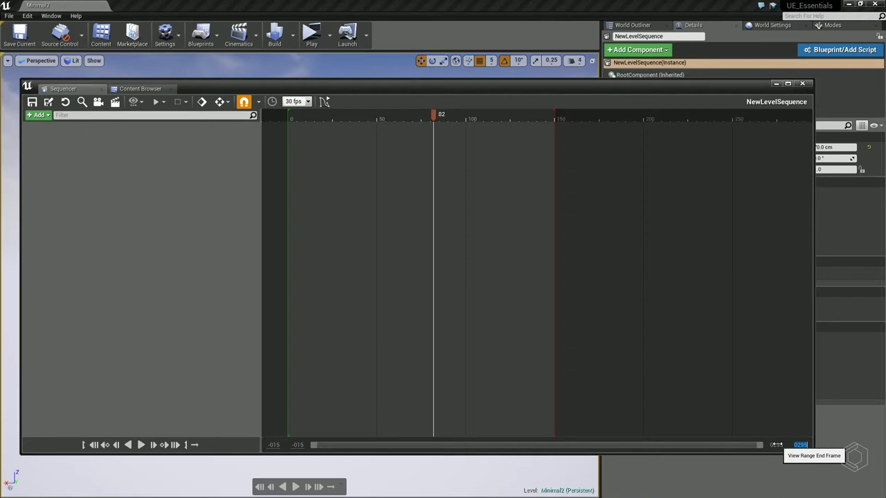
text(200)
key(Return)
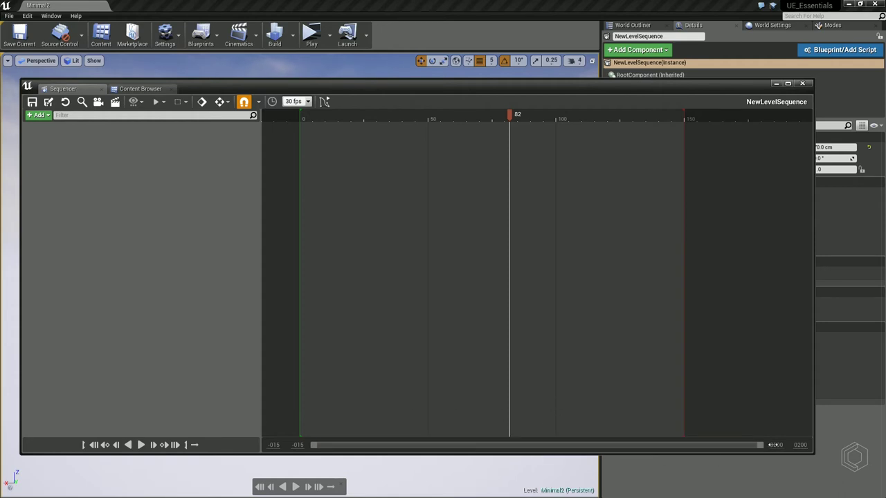
text(50)
key(Return)
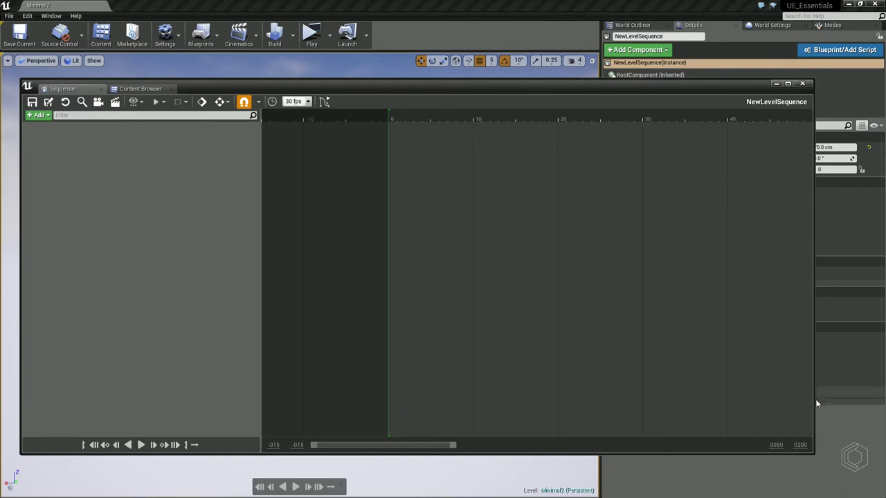
mouse_move(412, 445)
mouse_down()
mouse_move(497, 454)
mouse_move(441, 453)
mouse_move(707, 437)
mouse_up()
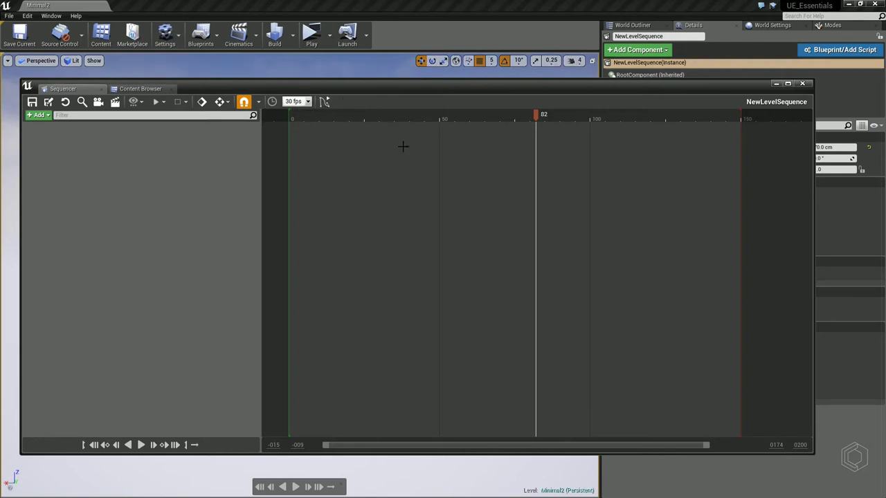
Narrow the Sequencer window and drag it off to the right so the heads show.
drag(414, 86, 403, 93)
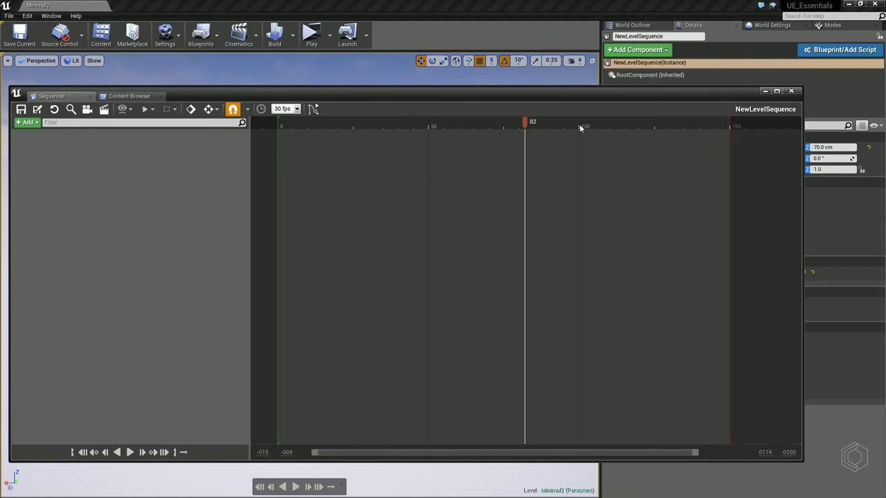
mouse_move(803, 89)
mouse_down()
mouse_move(644, 93)
mouse_move(732, 89)
mouse_up()
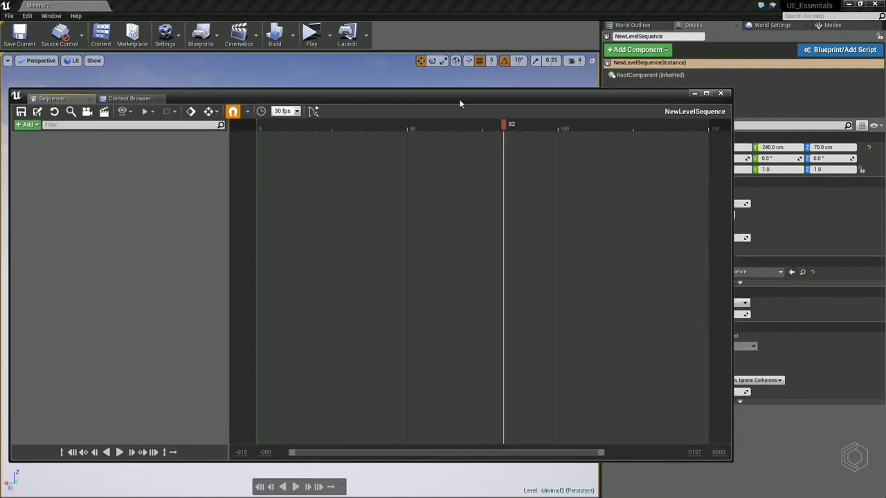
drag(460, 99, 885, 104)
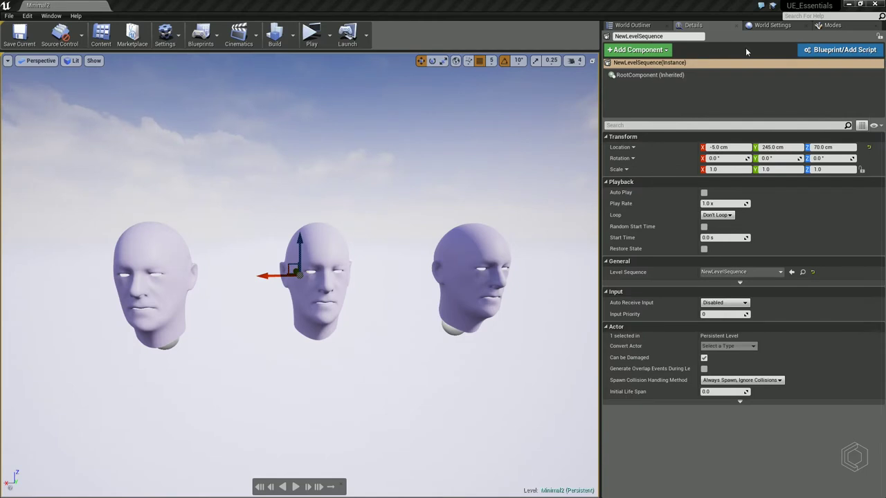
Place a Cine Camera Actor from the Cinematic actors in front of the three heads.
click(829, 25)
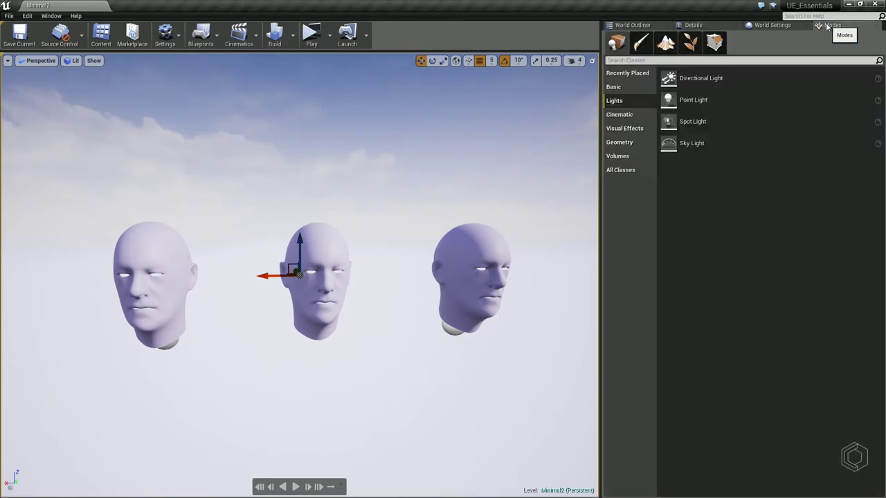
click(618, 115)
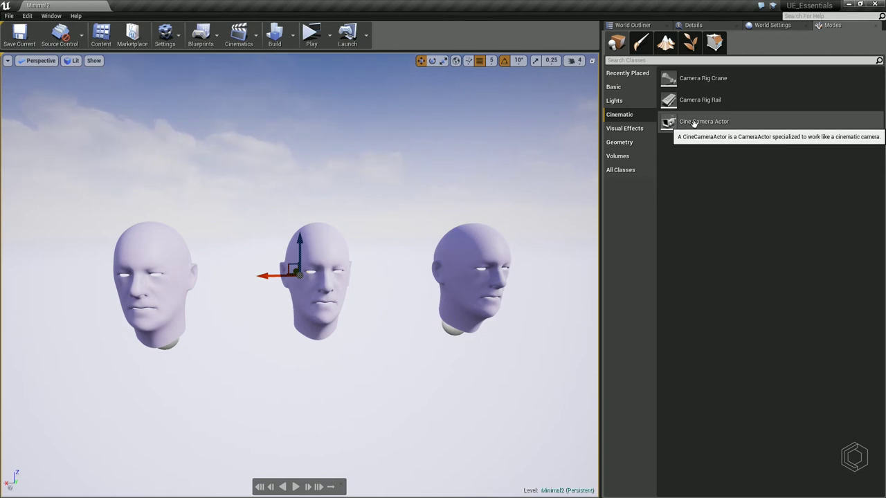
drag(694, 122, 382, 378)
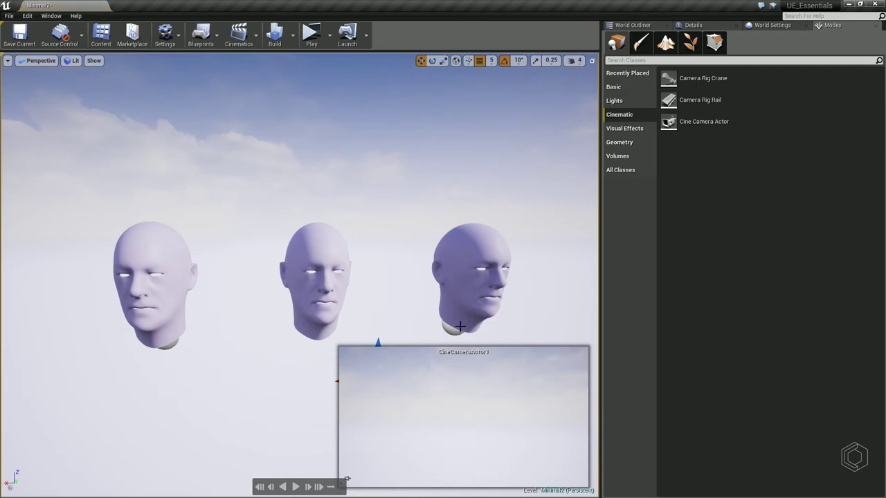
right_drag(460, 326, 460, 305)
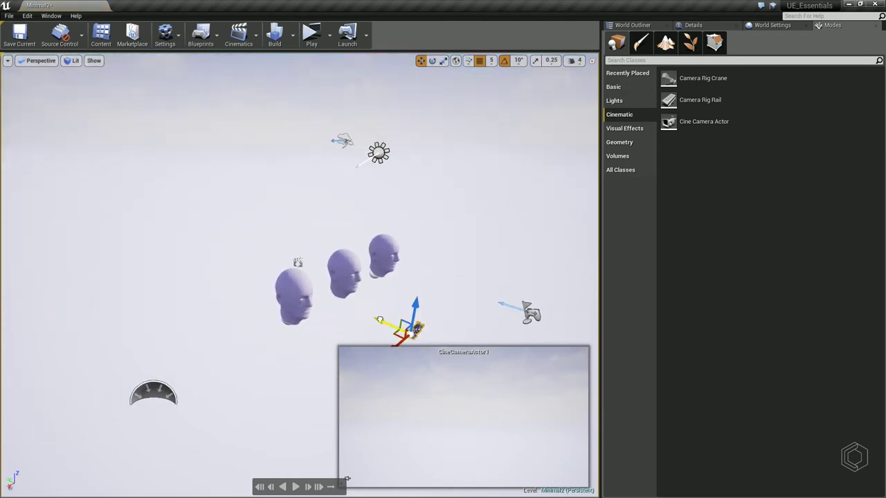
drag(494, 340, 475, 407)
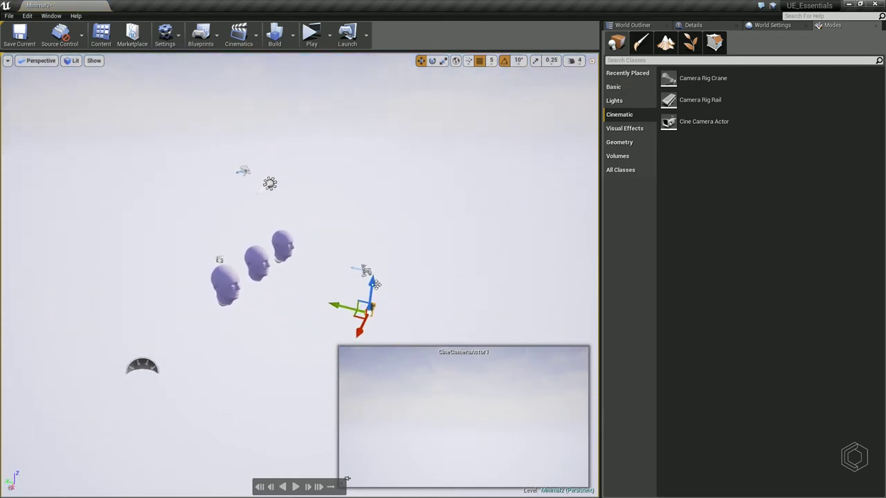
Rotate CineCameraActor1 30° on yaw so it faces the three heads.
key(e)
mouse_move(362, 265)
mouse_down()
mouse_move(384, 263)
mouse_move(367, 274)
mouse_move(367, 265)
mouse_up()
key(w)
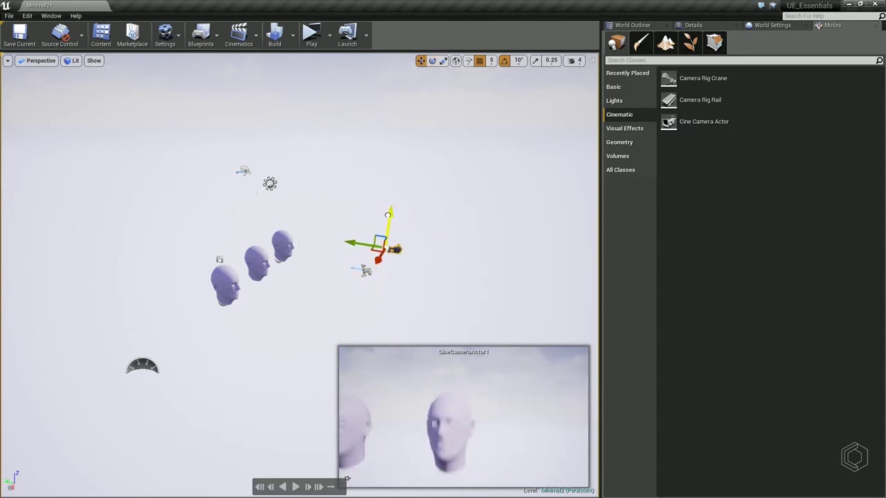
drag(207, 346, 3, 349)
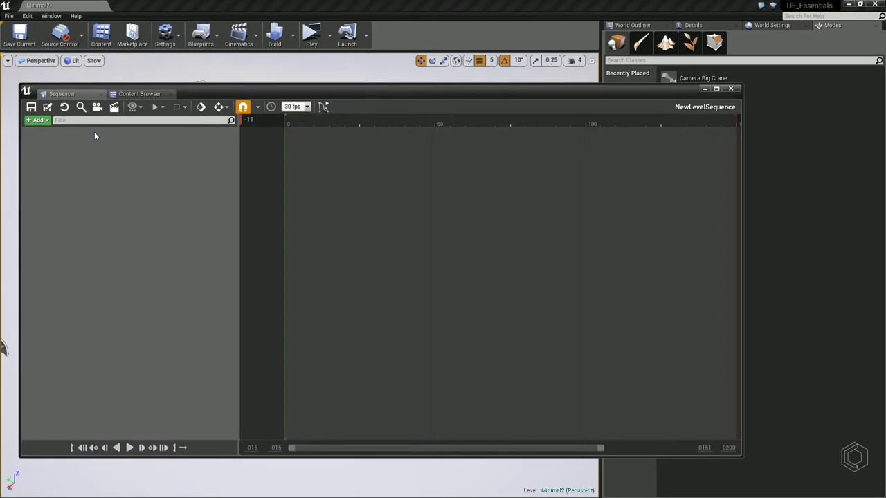
Add a Camera Cut Track to NewLevelSequence that uses CineCameraActor1.
click(43, 122)
mouse_move(63, 130)
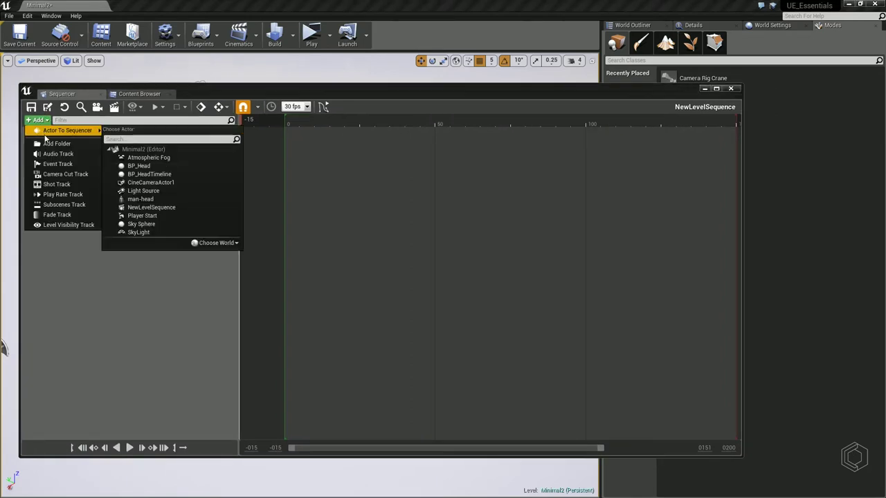
click(47, 179)
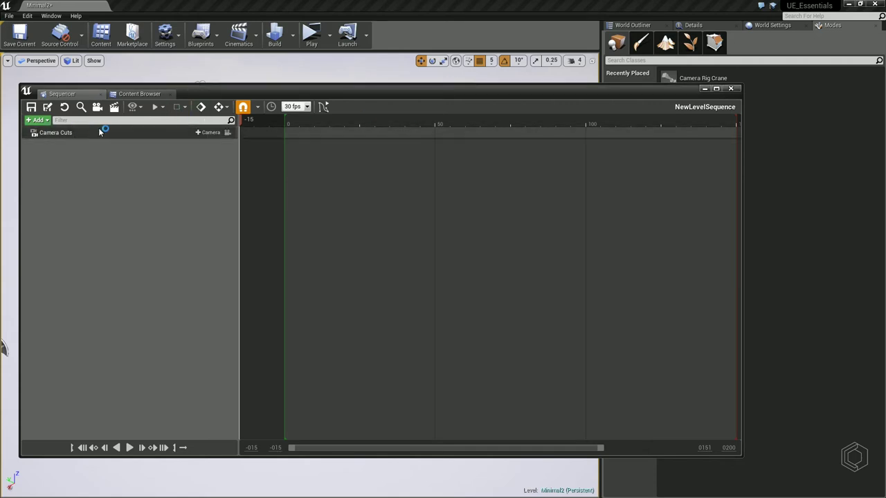
click(211, 134)
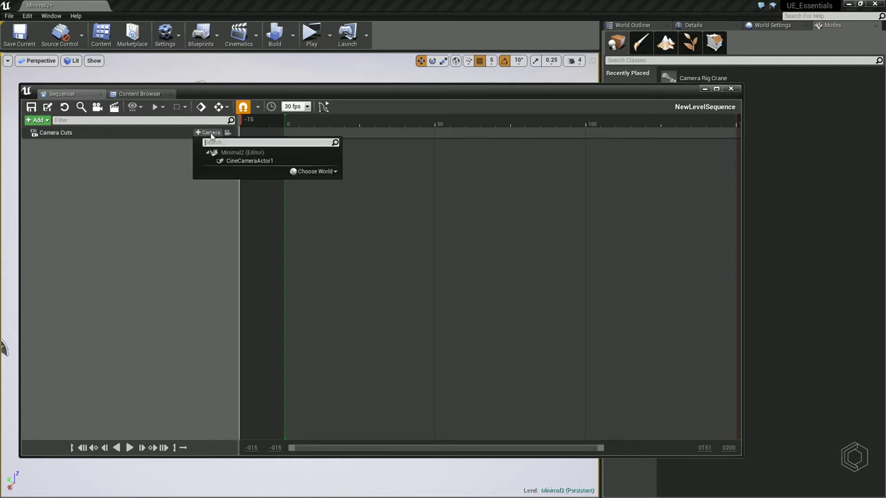
click(234, 162)
Widen the timeline to show the sequence end and shift the Sequencer window right.
click(87, 177)
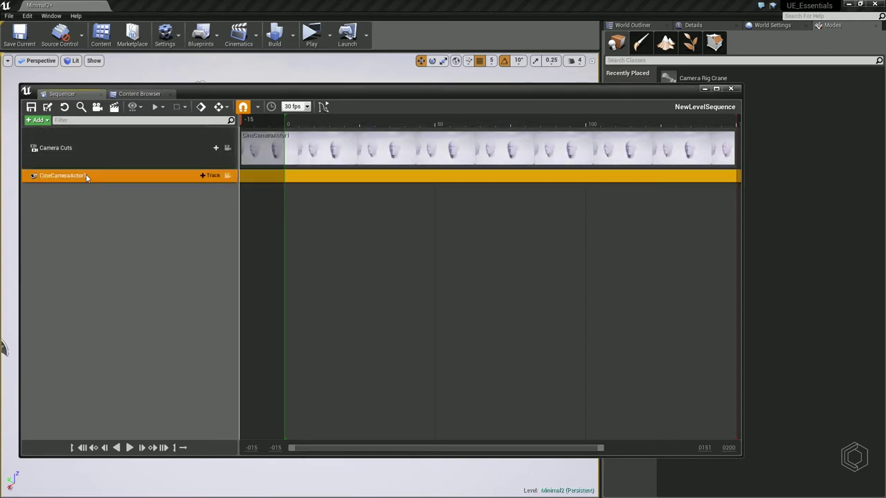
click(107, 148)
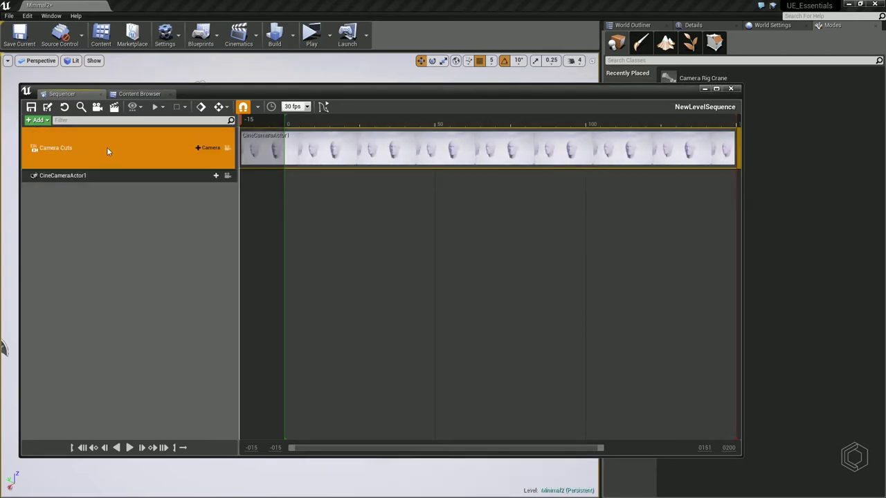
drag(291, 123, 323, 122)
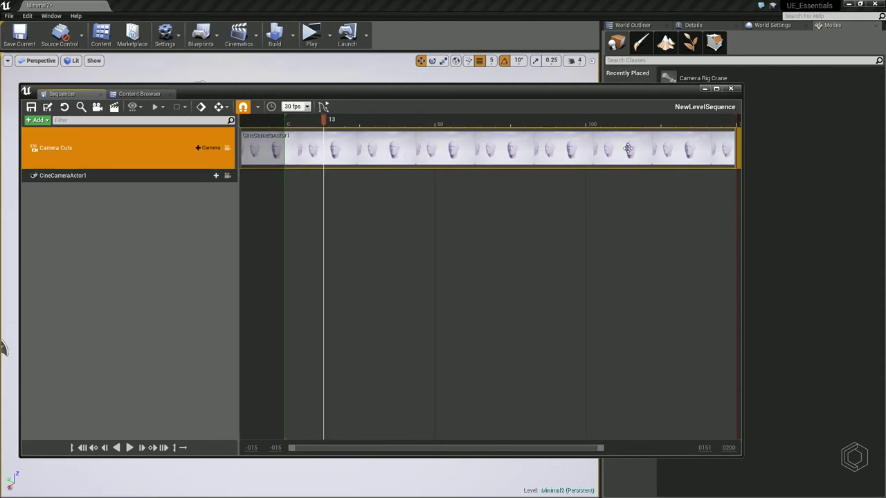
drag(604, 449, 666, 448)
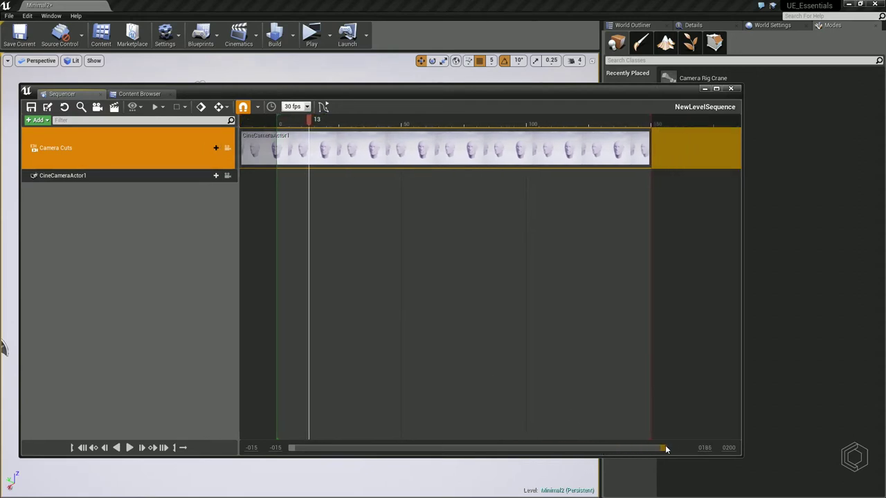
drag(404, 99, 885, 108)
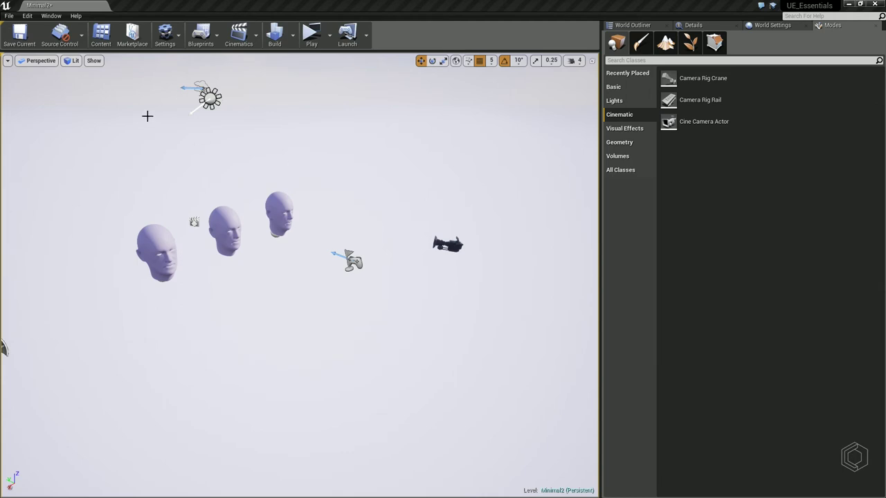
Pilot CineCameraActor1 in the Cinematic Viewport layout from the Perspective menu.
click(38, 62)
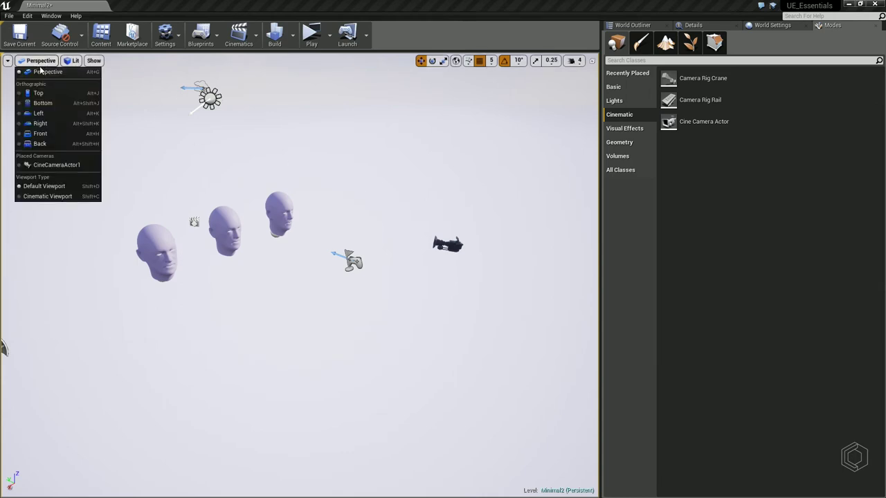
click(56, 164)
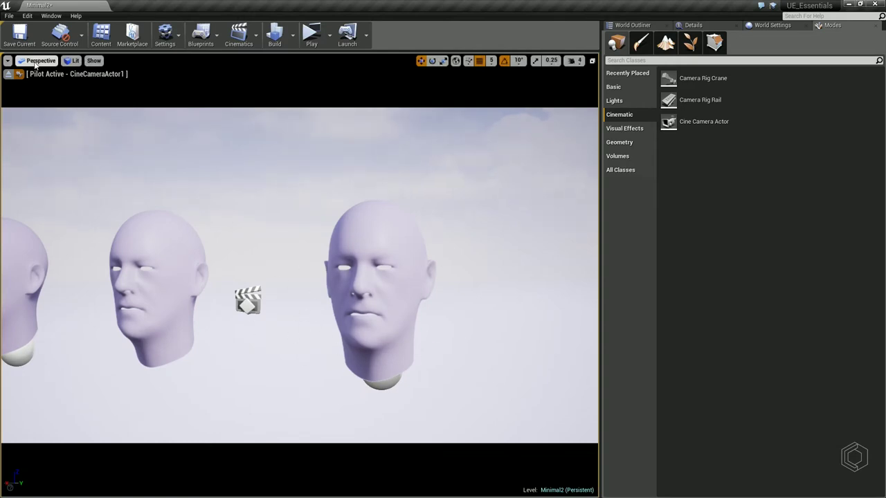
click(36, 61)
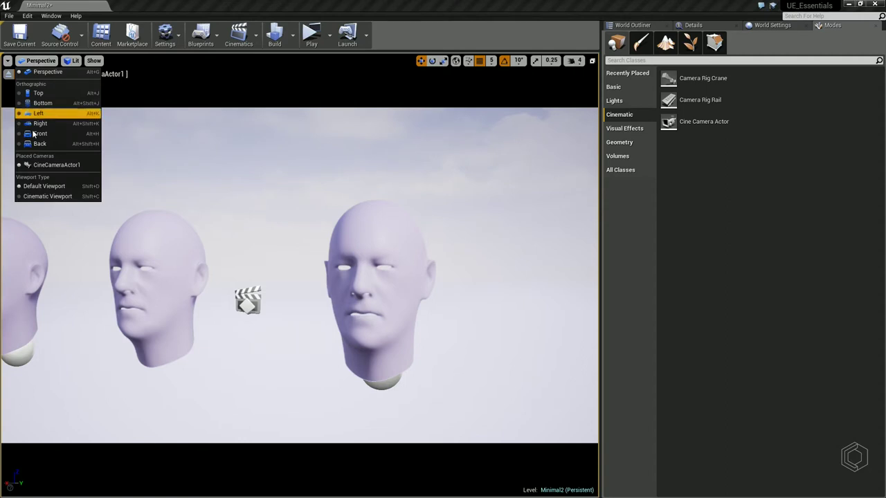
click(64, 200)
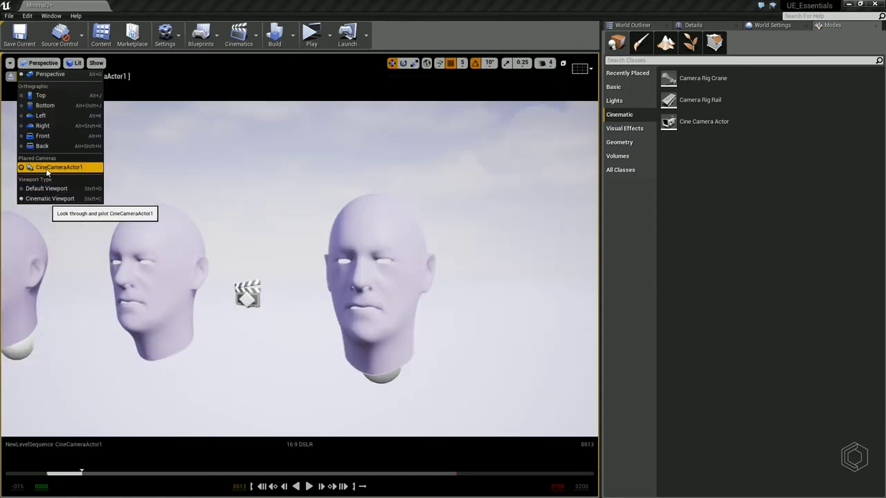
click(47, 170)
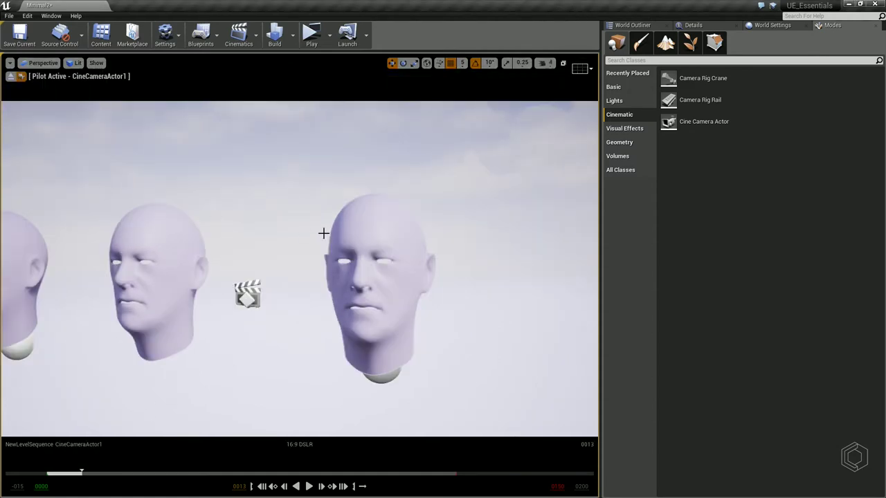
drag(80, 471, 74, 473)
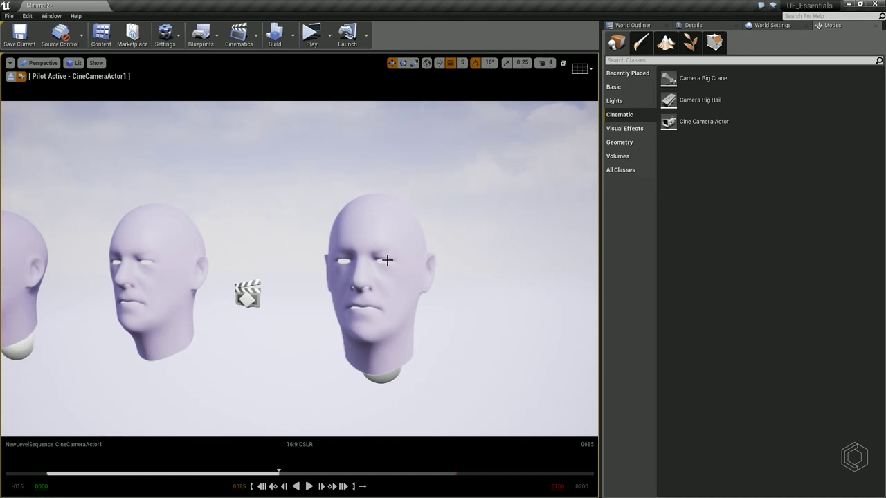
Float the Sequencer as a resized window beside the camera view and rewind the playhead to frame 0.
drag(840, 85, 463, 60)
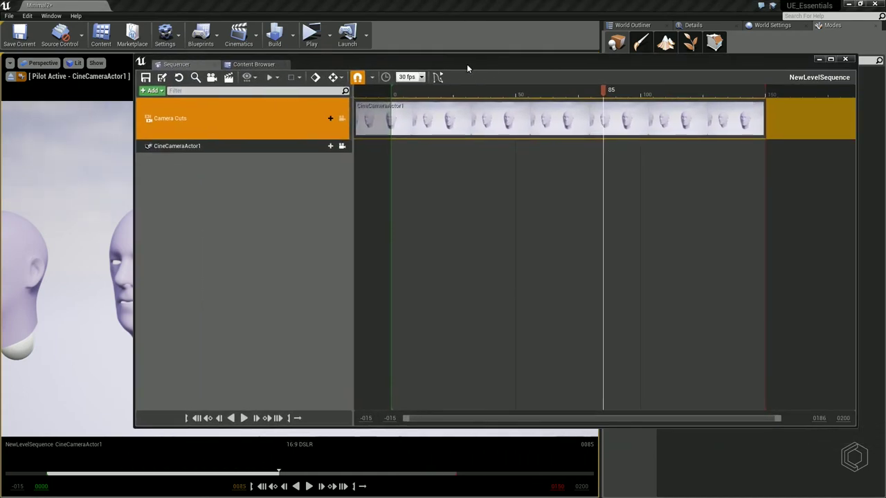
drag(127, 54, 389, 122)
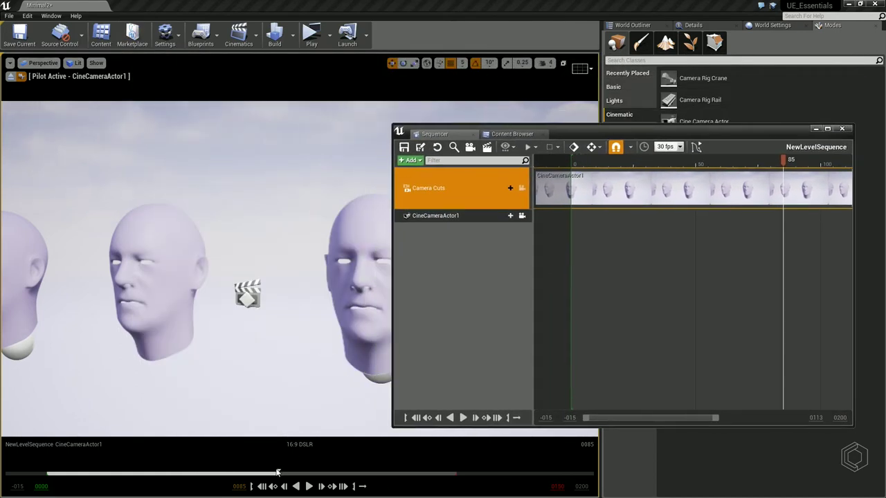
drag(277, 472, 231, 472)
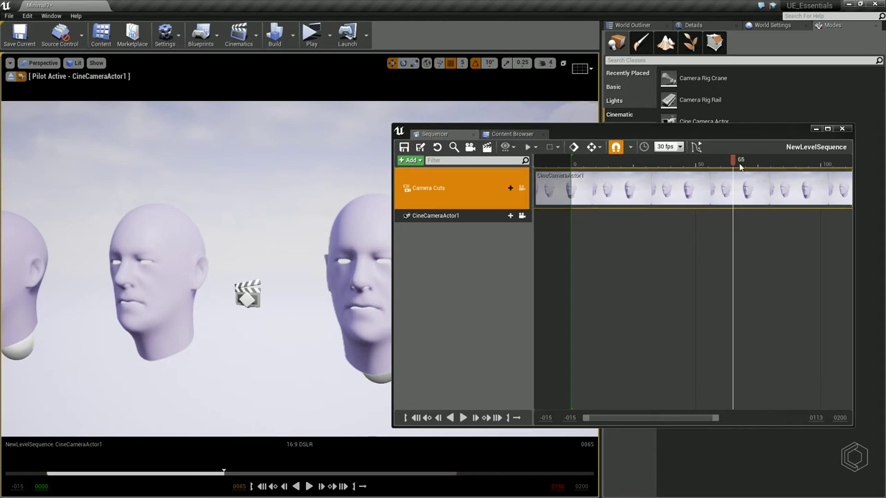
mouse_move(732, 164)
mouse_down()
mouse_move(708, 165)
mouse_move(728, 165)
mouse_up()
drag(576, 133, 661, 133)
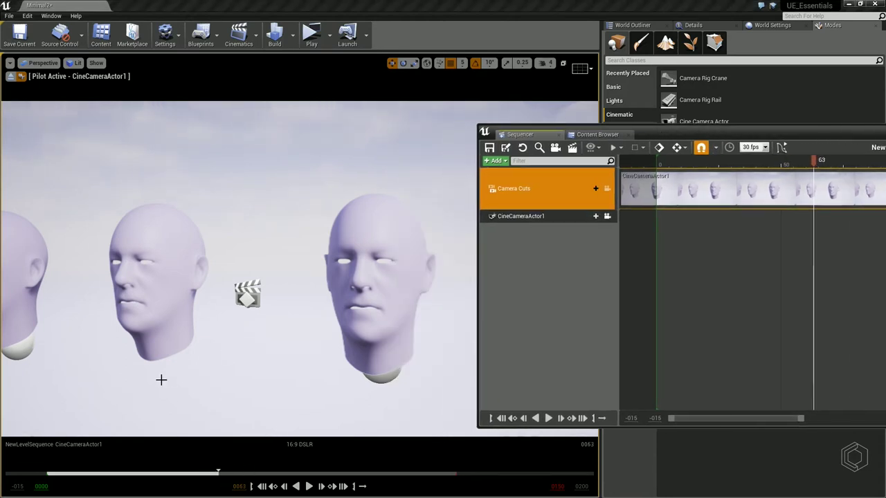
mouse_move(735, 133)
mouse_down()
mouse_move(885, 113)
mouse_move(490, 87)
mouse_up()
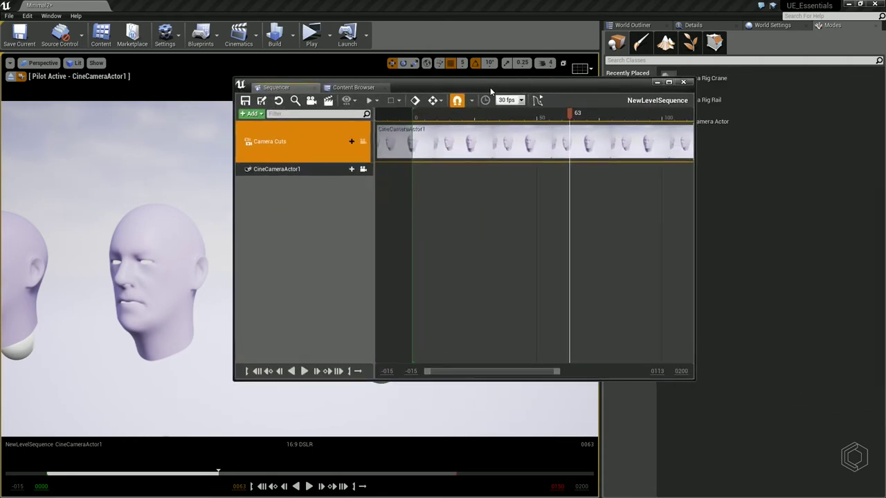
click(559, 119)
drag(558, 119, 411, 119)
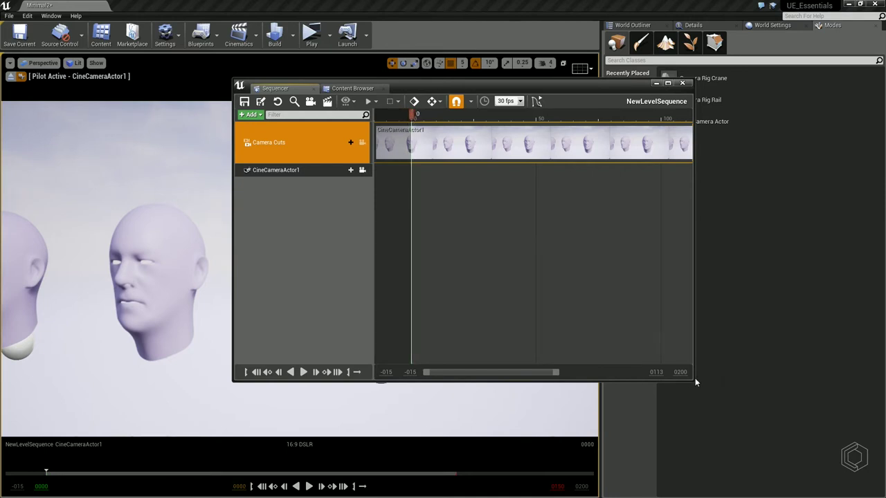
drag(693, 382, 856, 410)
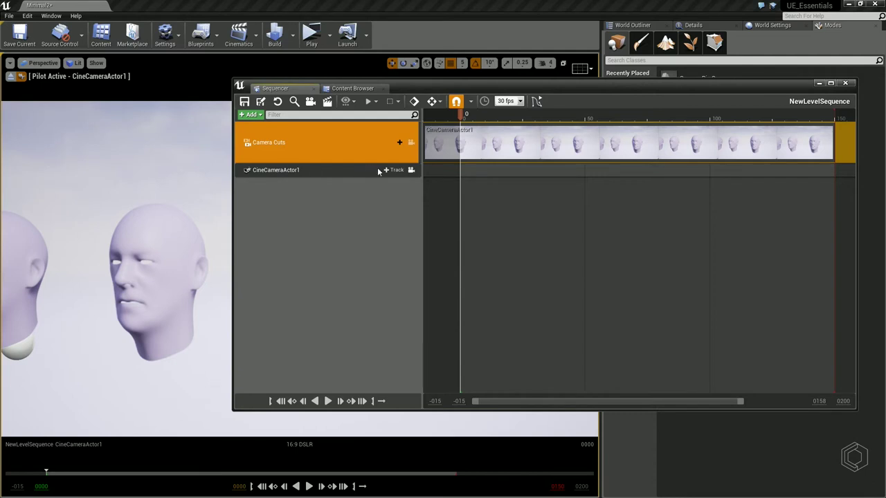
Add a Transform track to CineCameraActor1, key location, rotation and scale at frame 0, then go to frame 150.
click(389, 169)
click(407, 206)
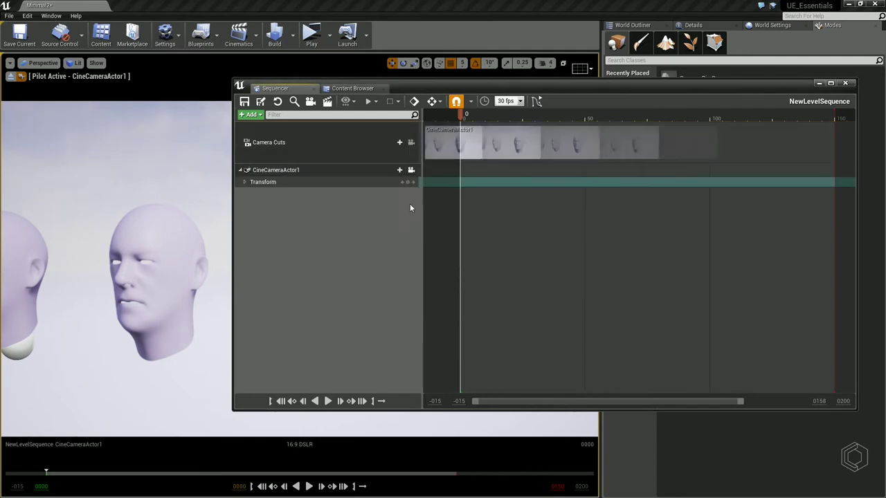
click(244, 182)
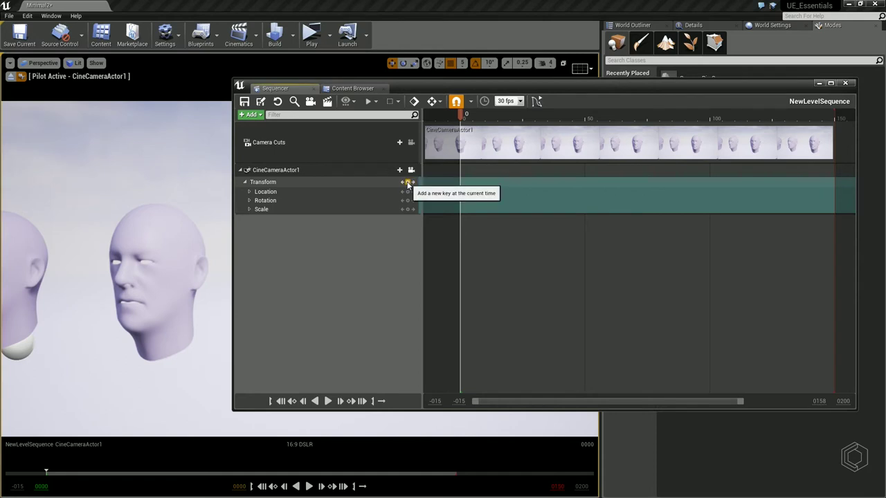
click(407, 182)
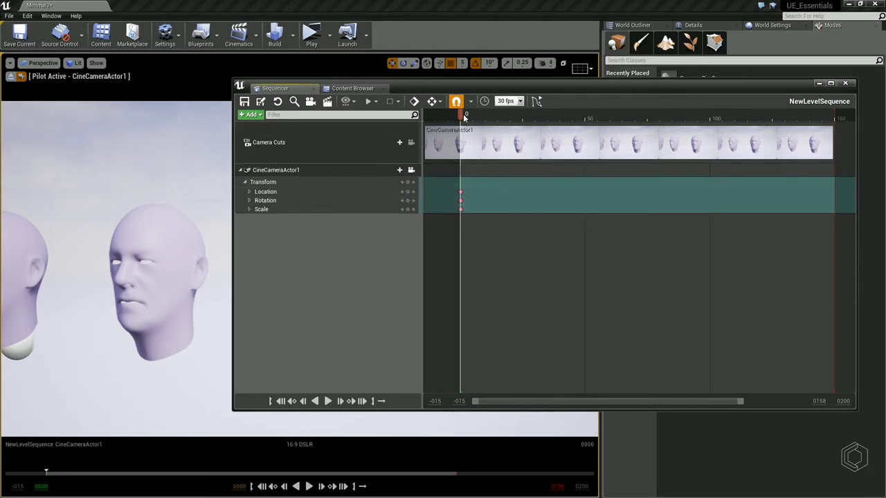
mouse_move(465, 116)
mouse_down()
mouse_move(596, 116)
mouse_move(834, 167)
mouse_up()
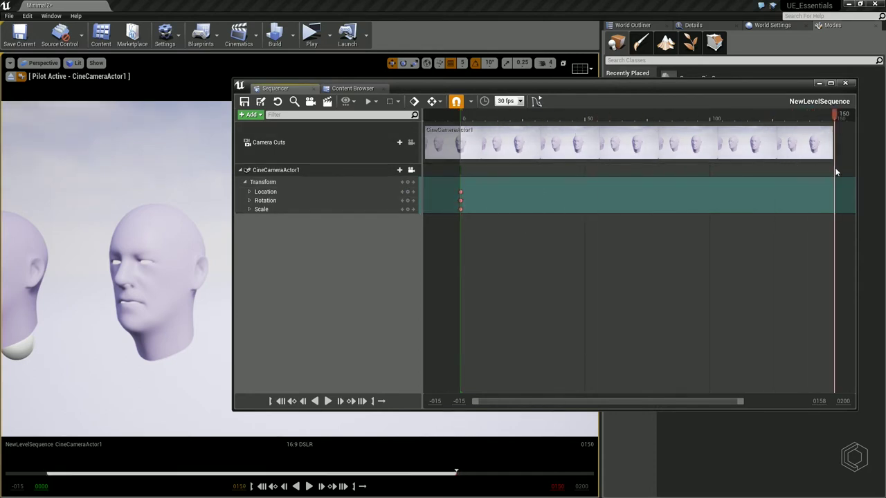
Key the camera transform at frame 150, scrub to about frame 106 to preview, and shrink the Sequencer.
click(407, 182)
drag(536, 84, 584, 77)
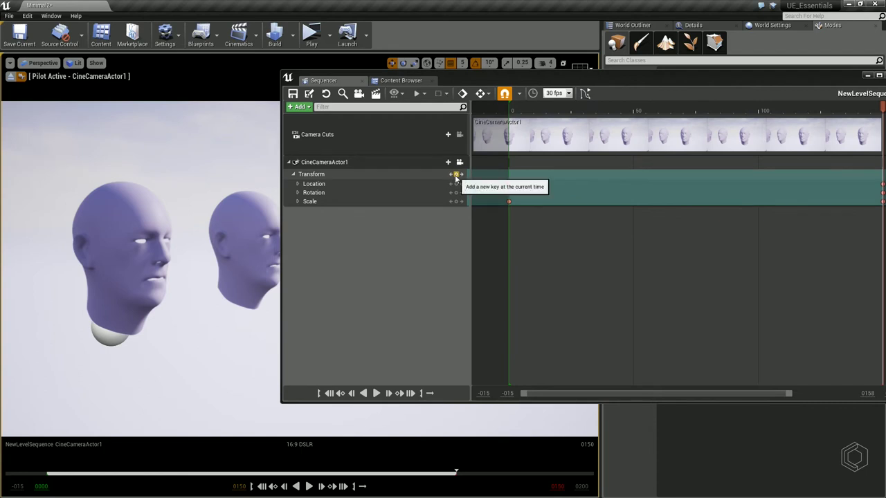
mouse_move(882, 111)
mouse_down()
mouse_move(509, 116)
mouse_move(856, 153)
mouse_move(498, 141)
mouse_up()
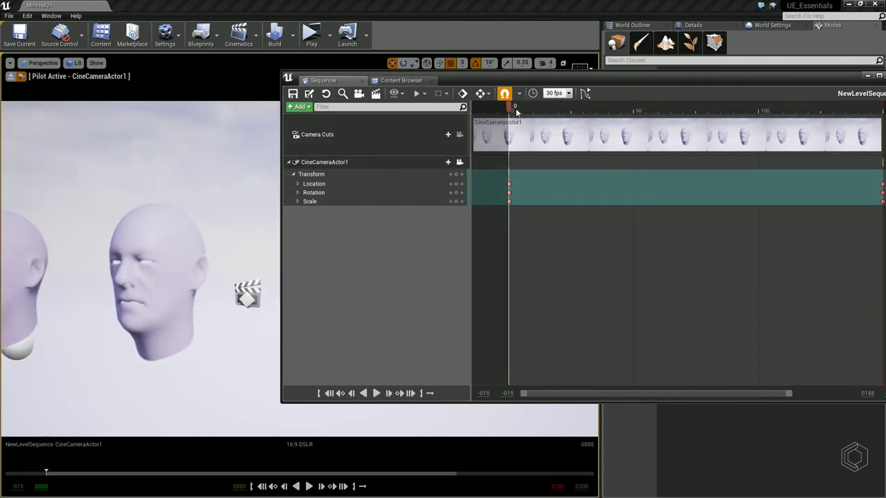
mouse_move(509, 138)
mouse_down()
mouse_move(776, 150)
mouse_move(885, 166)
mouse_up()
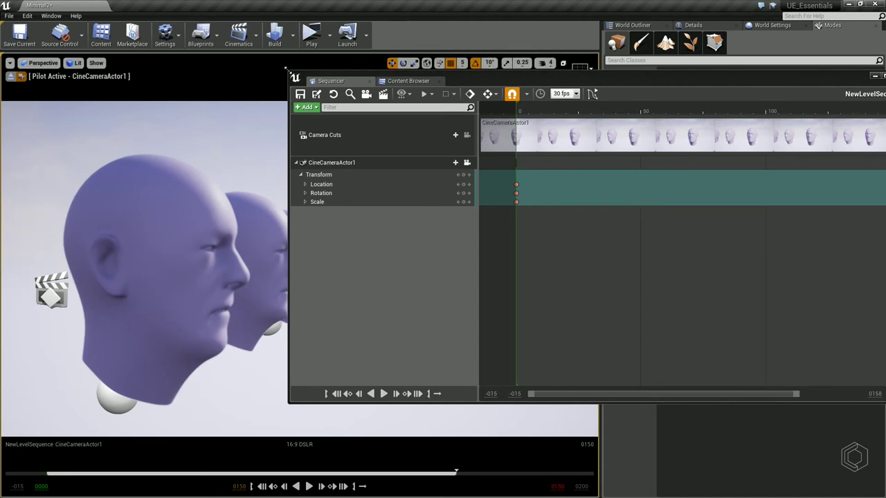
drag(286, 70, 492, 83)
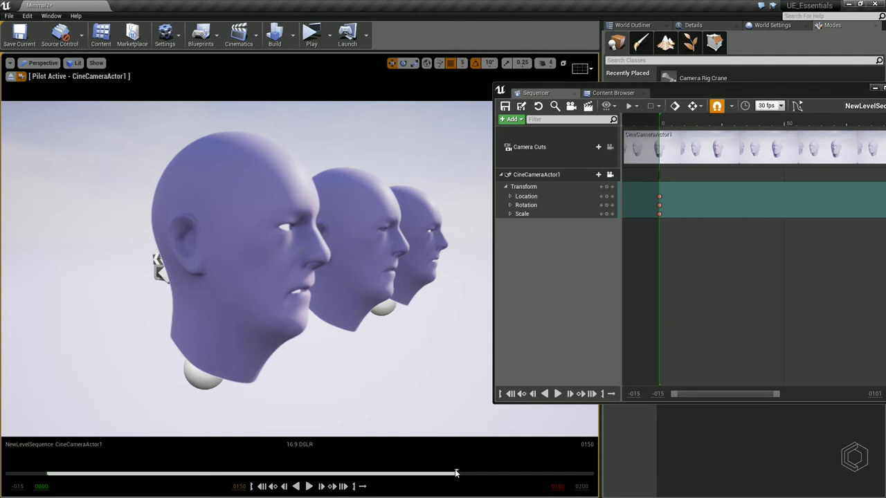
Scrub back to about frame 18 and play the camera move, stopping at frame 135.
drag(456, 473, 49, 478)
click(309, 486)
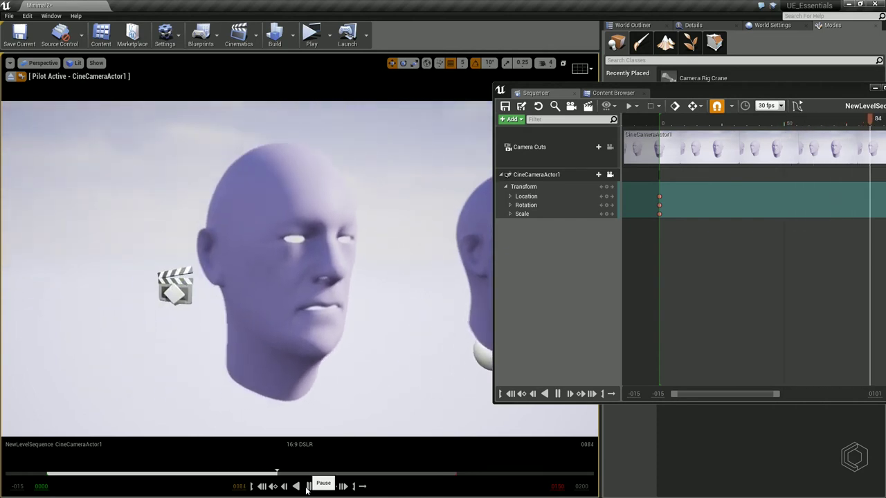
click(308, 486)
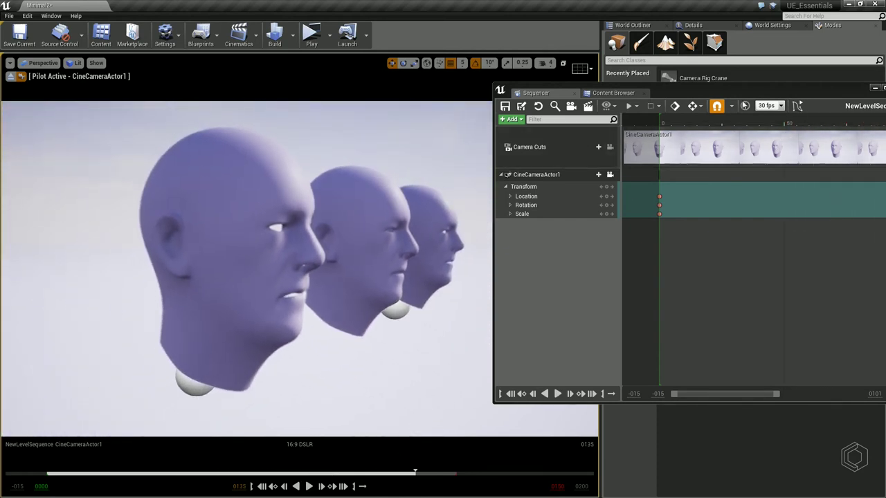
Float the Sequencer into its own window, move it off the camera view, and scrub to frame 57.
drag(745, 89, 469, 94)
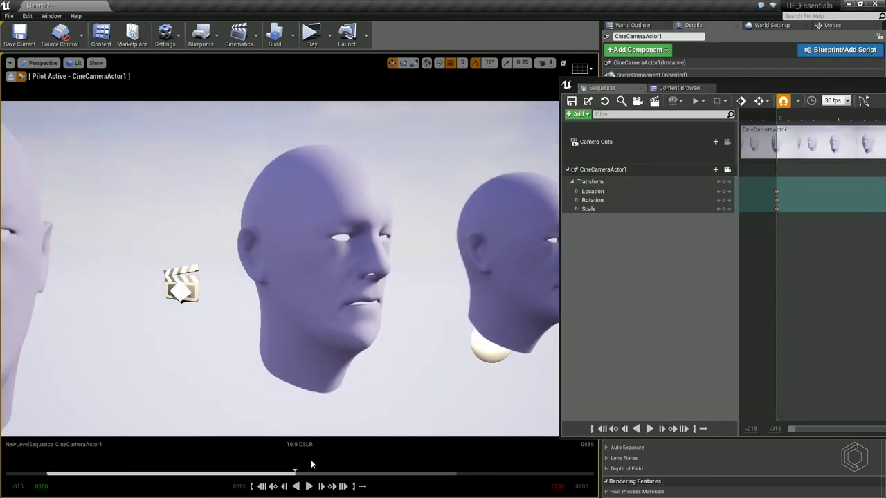
mouse_move(415, 472)
mouse_down()
mouse_move(149, 472)
mouse_move(330, 472)
mouse_up()
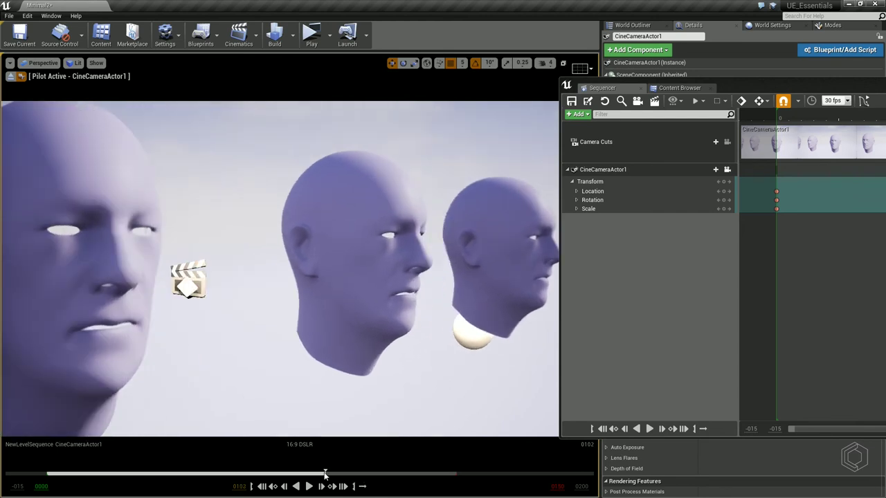
drag(759, 88, 369, 79)
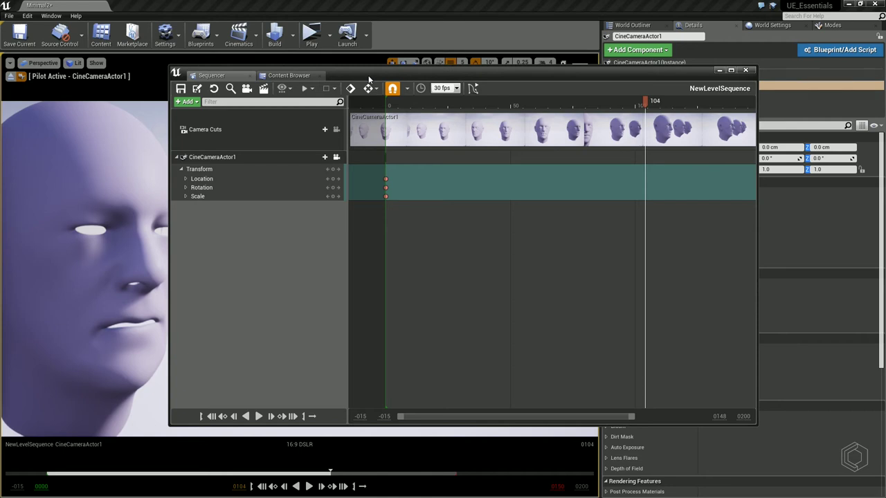
drag(368, 78, 398, 81)
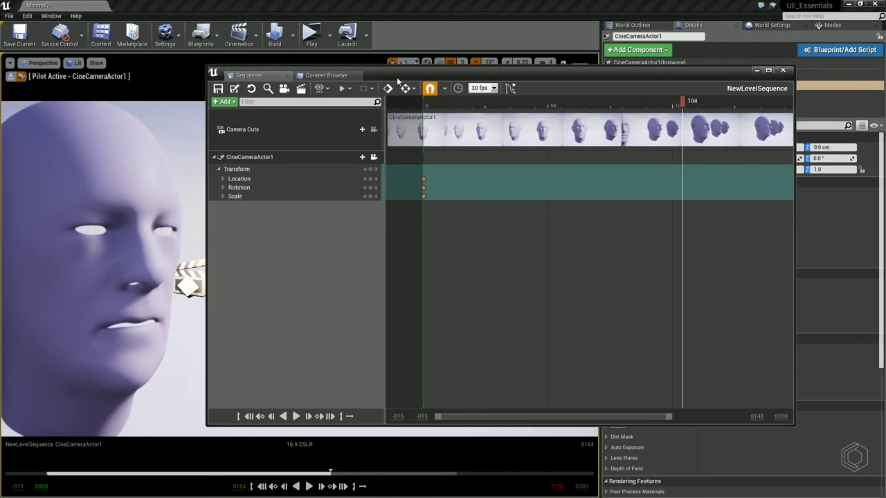
drag(404, 80, 784, 103)
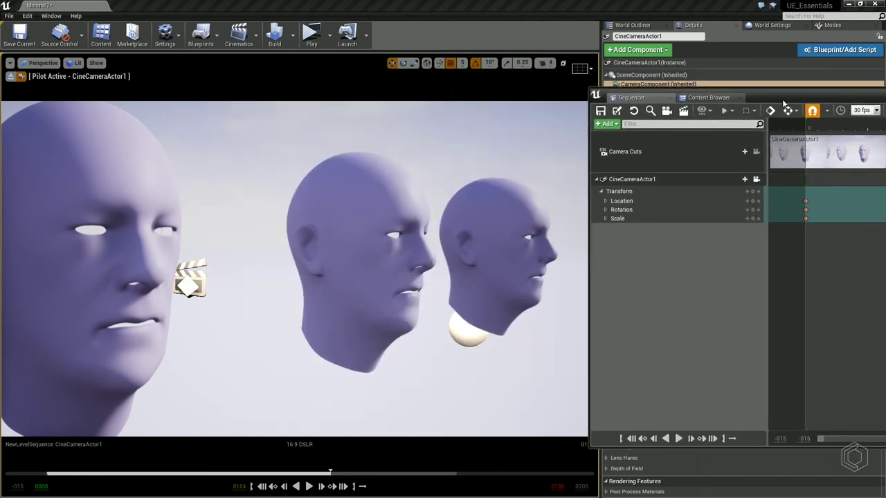
mouse_move(331, 473)
mouse_down()
mouse_move(50, 473)
mouse_move(432, 490)
mouse_move(206, 484)
mouse_move(381, 481)
mouse_move(90, 483)
mouse_move(291, 478)
mouse_up()
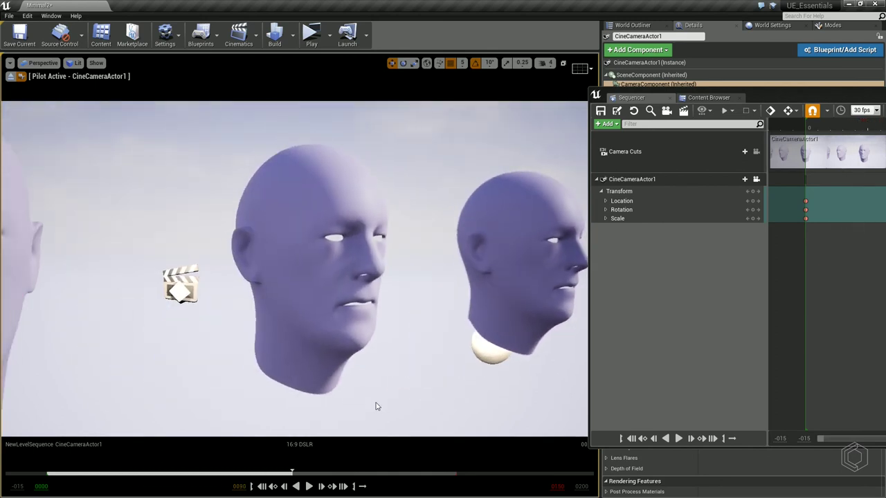
drag(755, 97, 361, 79)
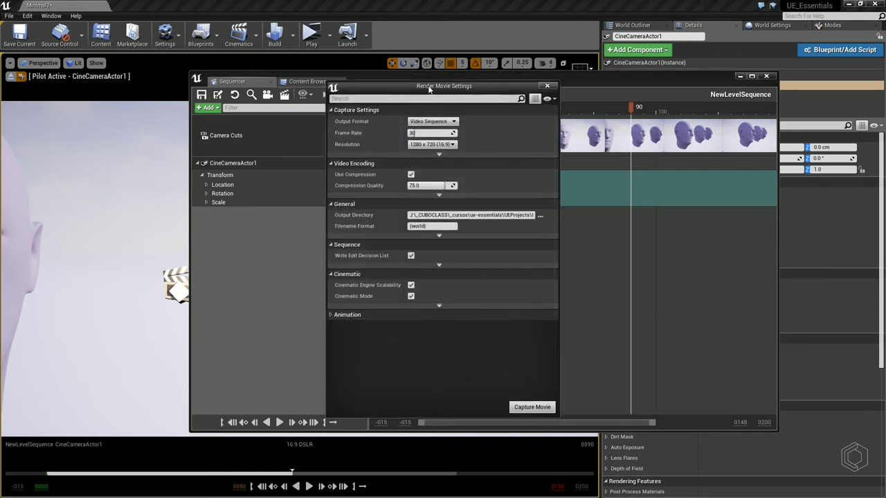
Keep Video Sequence as the output format and browse for an output directory.
drag(476, 81, 551, 64)
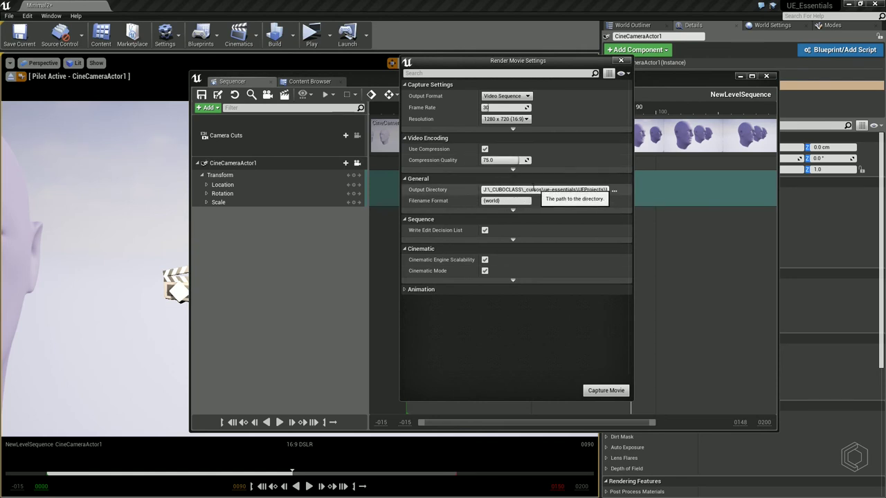
click(520, 96)
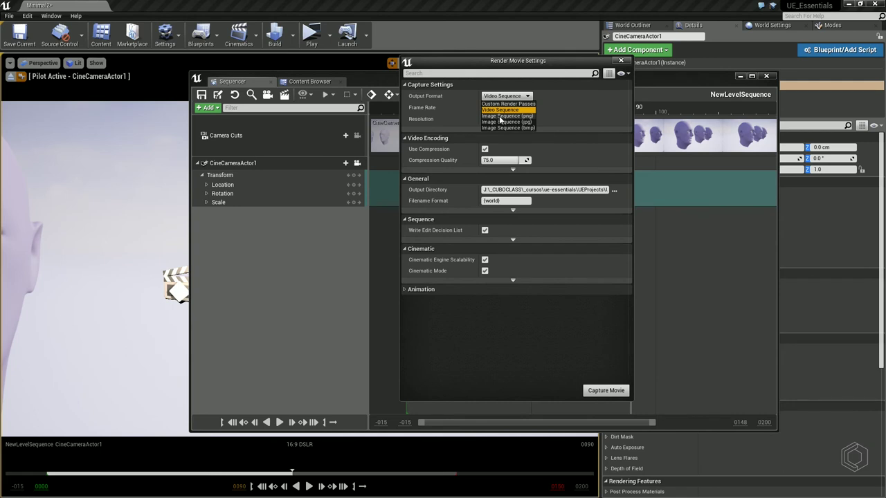
click(506, 110)
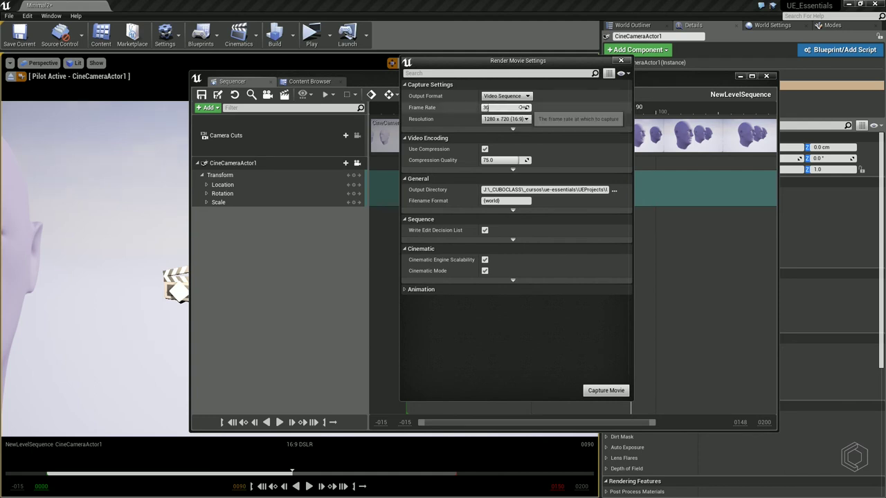
click(614, 191)
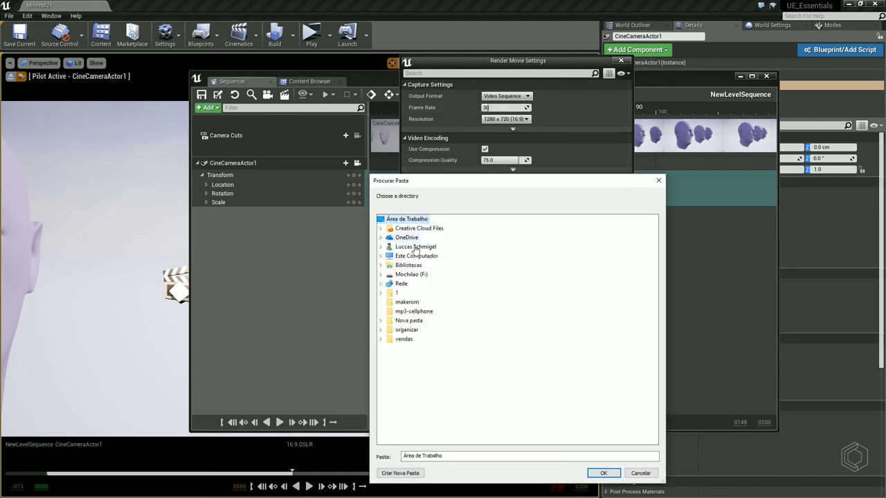
Set the Desktop (Área de Trabalho) as output folder, then cancel a first capture attempt.
click(602, 473)
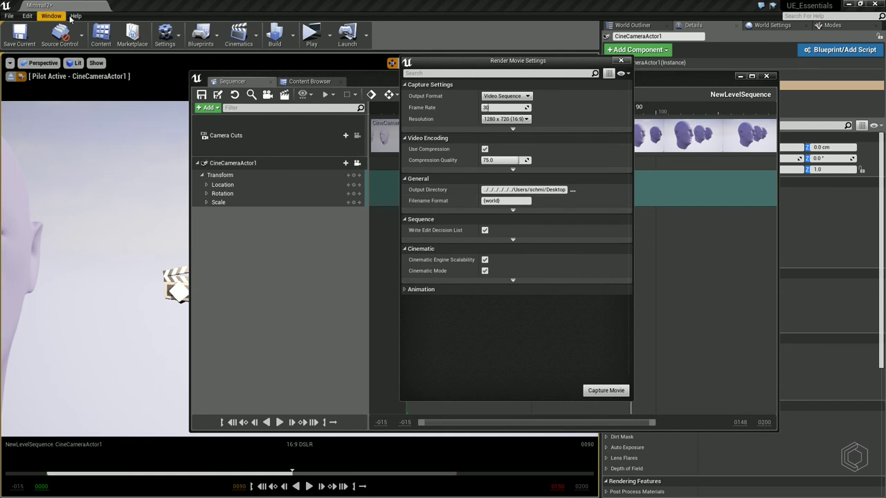
click(593, 392)
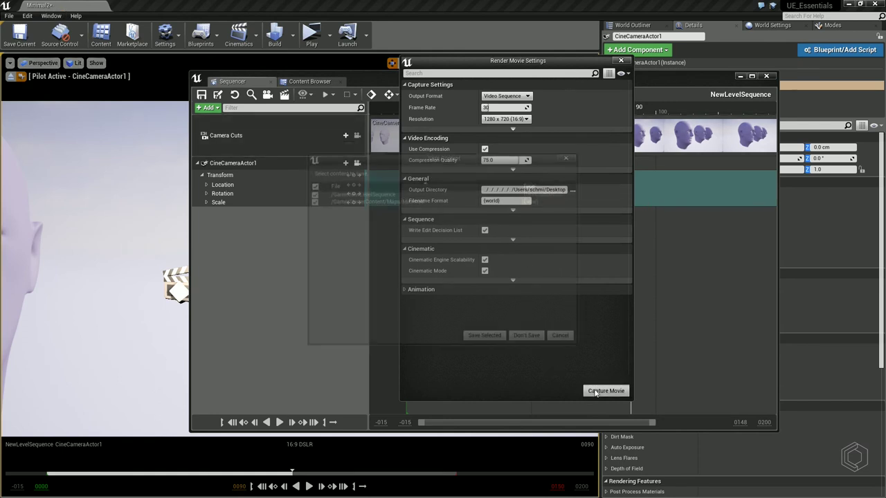
click(563, 339)
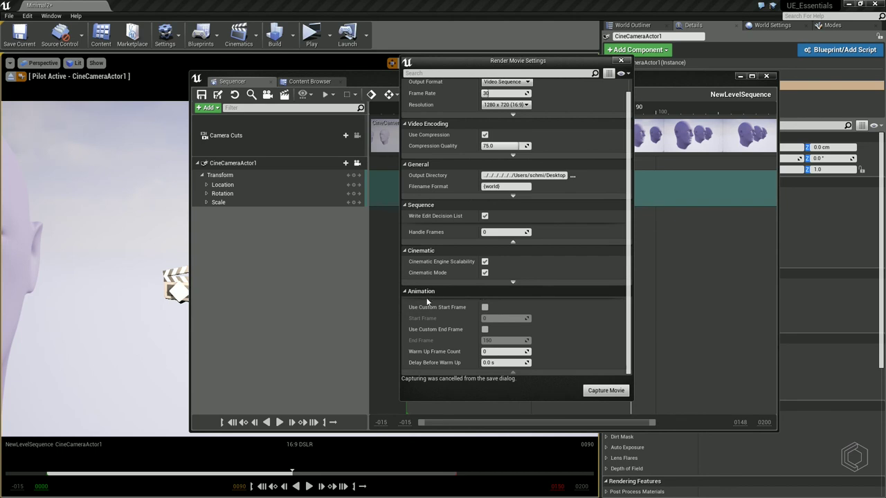
Check the sequence length on the Sequencer timeline, then bring the render settings back.
drag(517, 60, 169, 71)
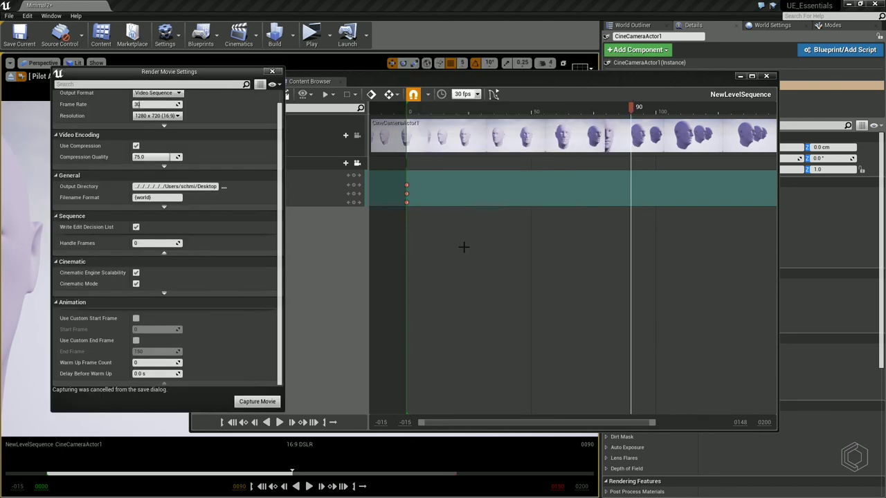
click(613, 299)
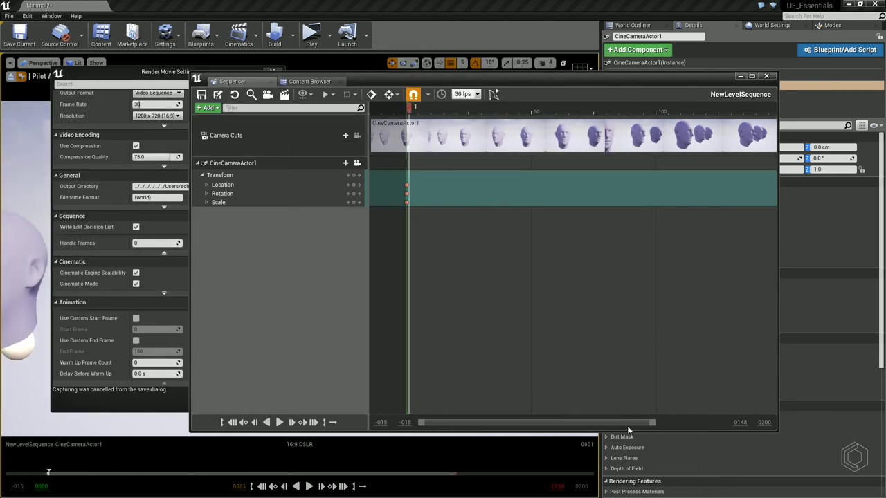
drag(628, 423, 679, 423)
drag(675, 217, 689, 217)
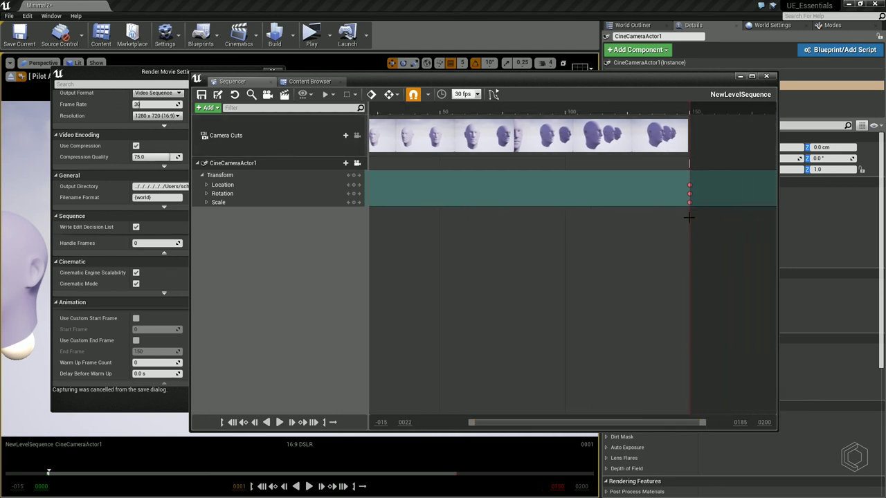
drag(638, 427, 618, 427)
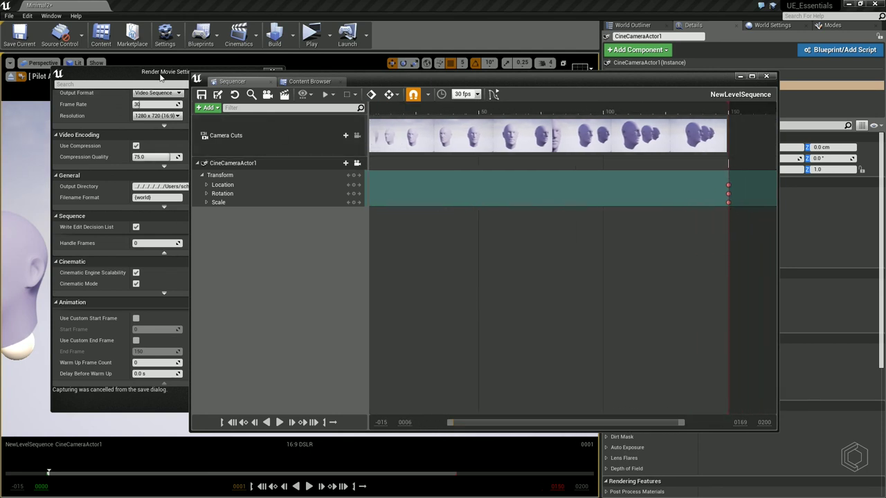
drag(160, 76, 416, 79)
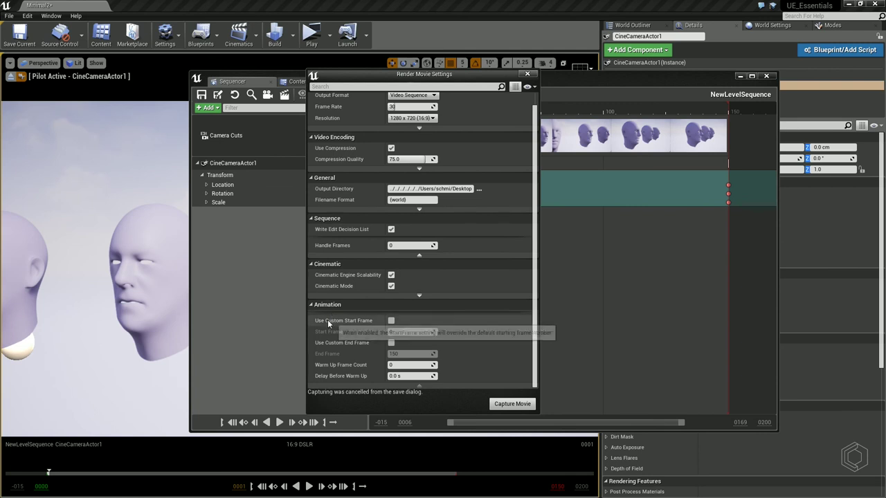
Leave custom start and end frames unchecked and start Capture Movie again.
click(391, 321)
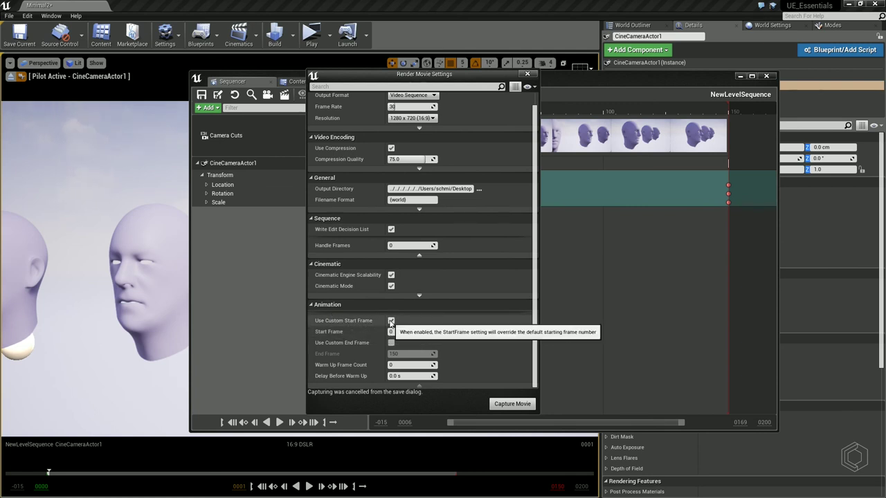
click(391, 322)
click(391, 342)
click(391, 343)
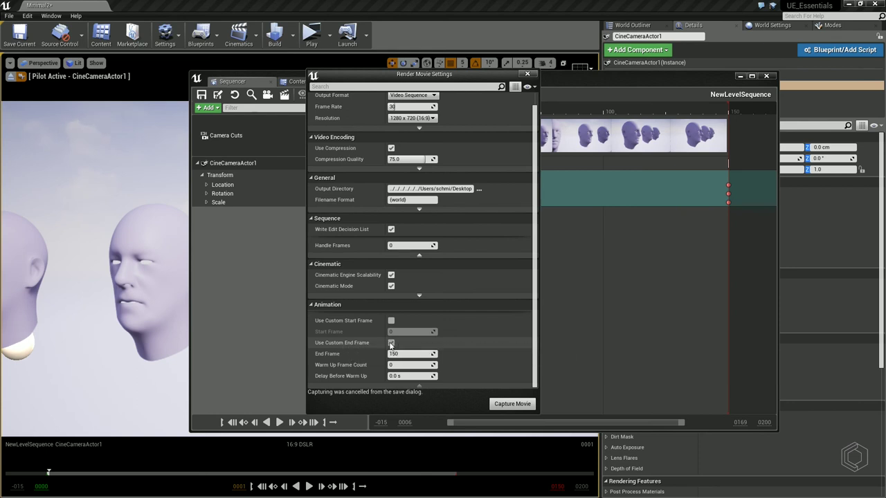
click(512, 404)
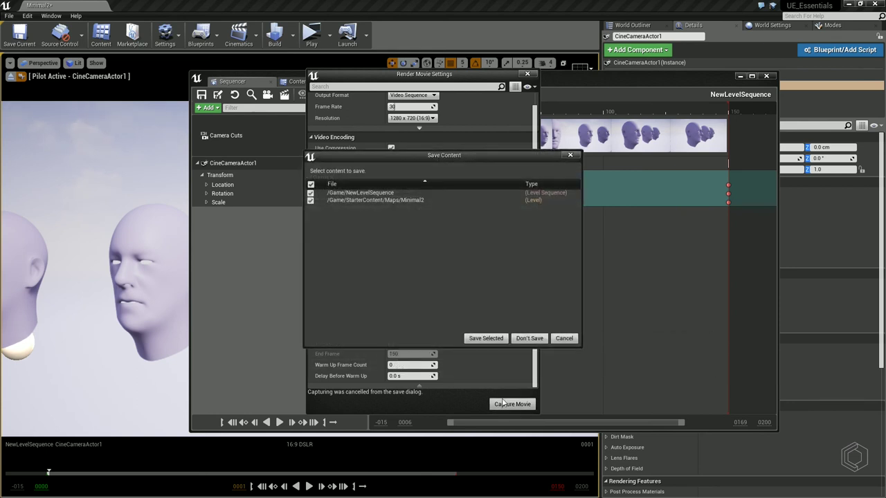
Save NewLevelSequence and Minimal2 with Save Selected so the capture begins.
click(486, 338)
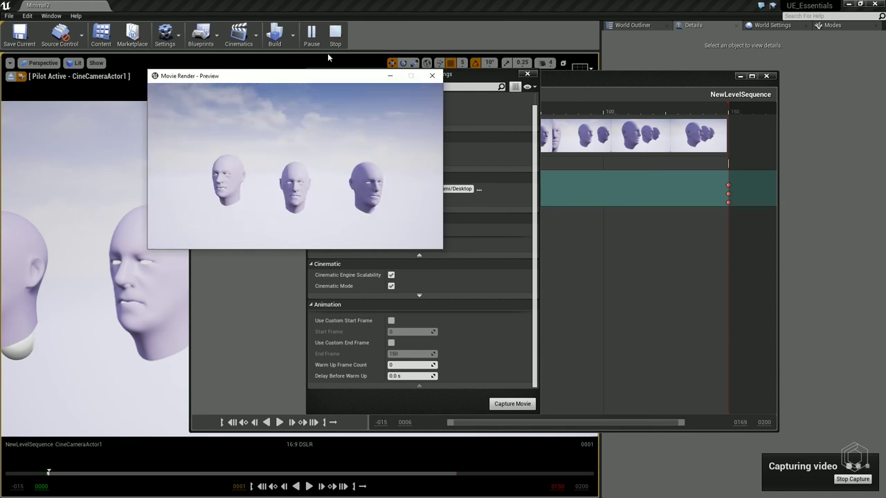
Wait for Capture Finished as the video renders to the Desktop.
scroll(425, 142, up, 1)
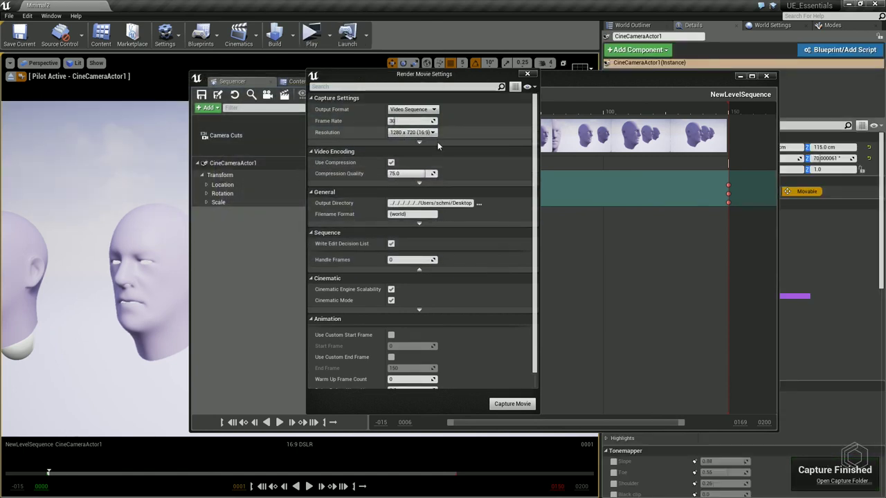